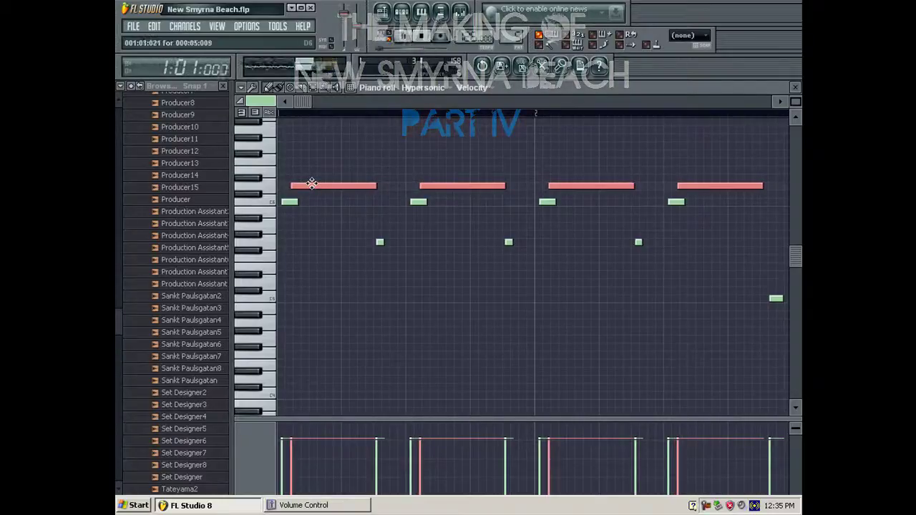
Step: Shift the long D6 notes slightly later in the Hypersonic piano roll, checking their timing with playback
{"action": "key", "text": "space"}
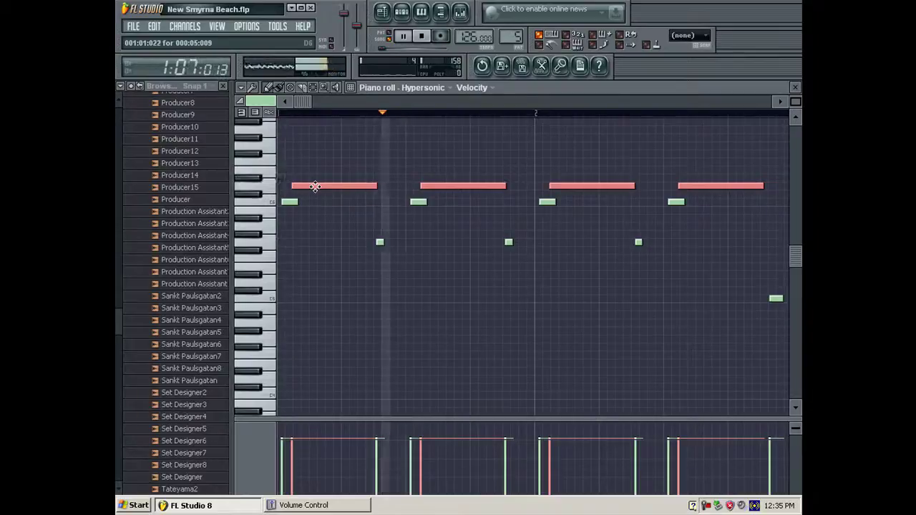
{"action": "left_click", "coordinate": [583, 214], "text": "ctrl"}
{"action": "key", "text": "space"}
{"action": "left_click_drag", "start_coordinate": [567, 188], "coordinate": [568, 187]}
{"action": "key", "text": "space"}
{"action": "key", "text": "space"}
{"action": "key", "text": "space"}
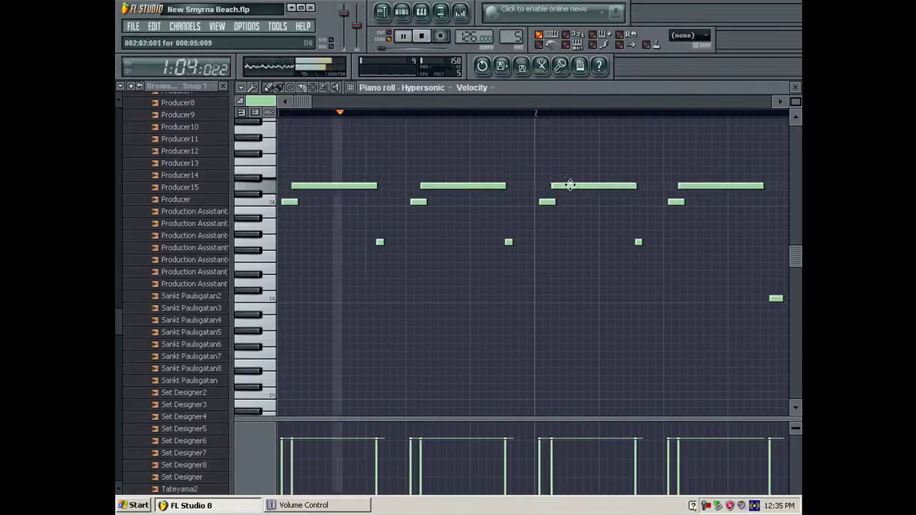
{"action": "left_click_drag", "start_coordinate": [698, 186], "coordinate": [699, 186]}
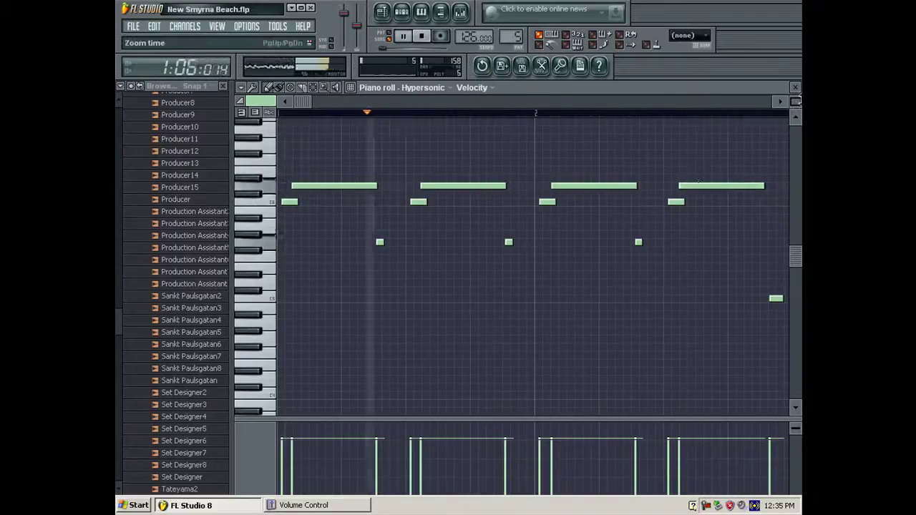
Step: Set the snap to Line and raise the third short low note of the upper phrase to C6 and of the lower phrase to C5
{"action": "left_click_drag", "start_coordinate": [796, 102], "coordinate": [799, 97]}
{"action": "left_click", "coordinate": [689, 35]}
{"action": "left_click", "coordinate": [690, 45]}
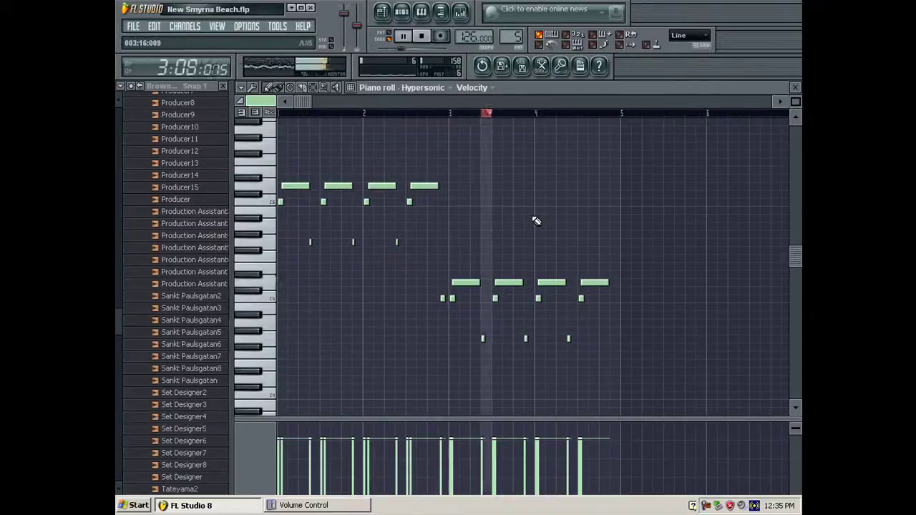
{"action": "left_click", "coordinate": [569, 340]}
{"action": "left_click_drag", "start_coordinate": [569, 340], "coordinate": [573, 309]}
{"action": "right_click", "coordinate": [573, 307]}
{"action": "left_click_drag", "start_coordinate": [569, 340], "coordinate": [569, 301]}
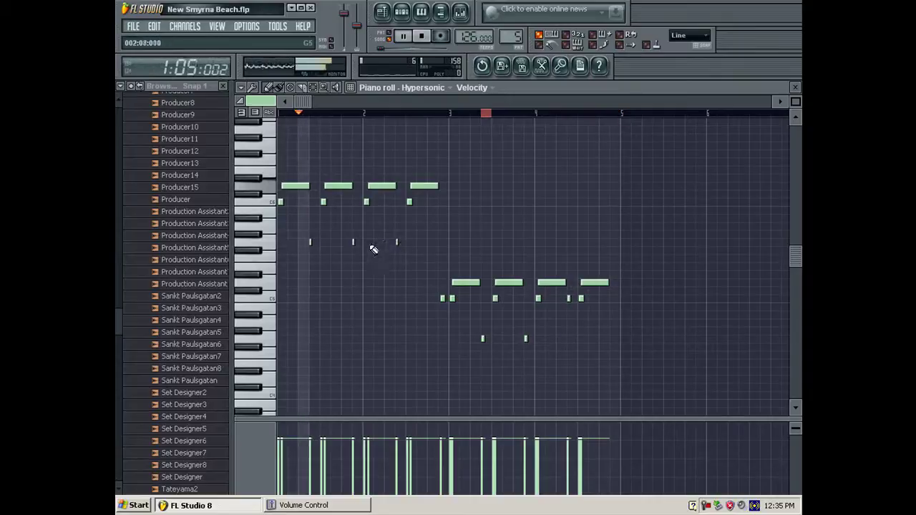
{"action": "right_click", "coordinate": [396, 241]}
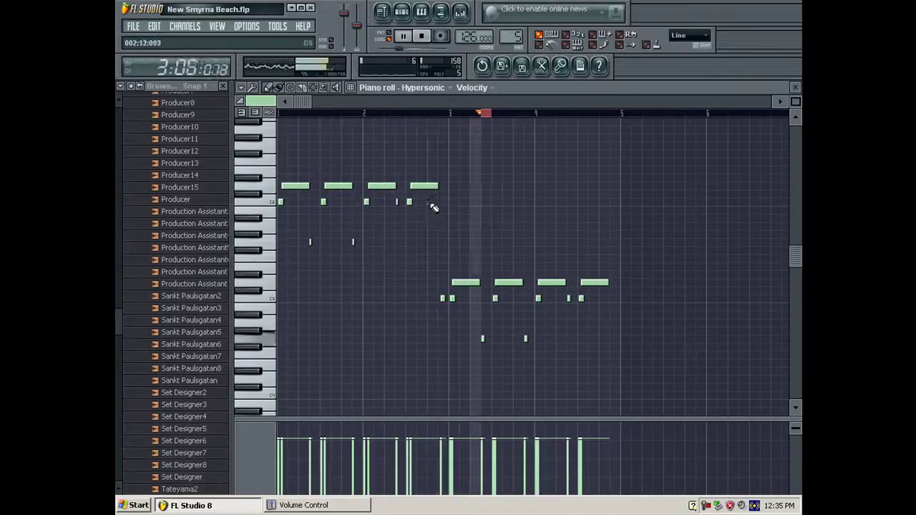
Step: Repeat the last three-note group half a bar later in both phrases and add a C5 note at bar 8
{"action": "left_click", "coordinate": [317, 96]}
{"action": "left_click_drag", "start_coordinate": [449, 133], "coordinate": [405, 208]}
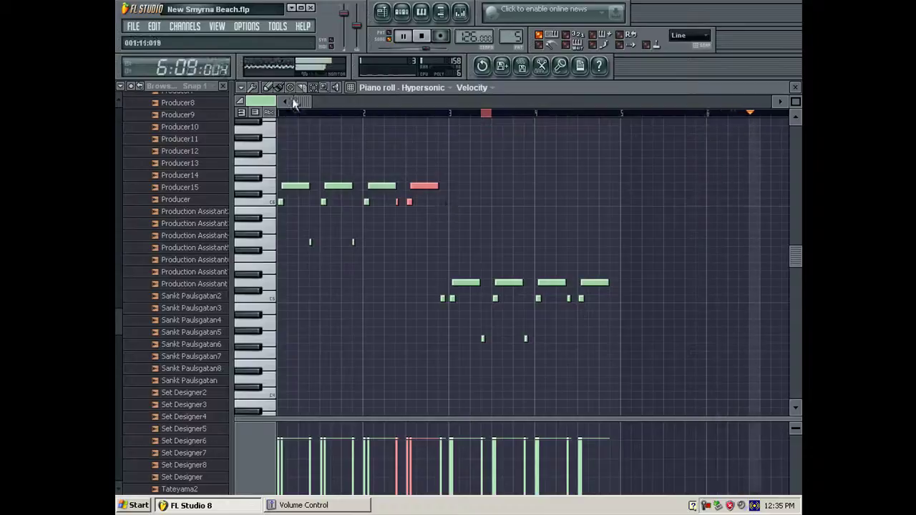
{"action": "key", "text": "ctrl+v"}
{"action": "left_click_drag", "start_coordinate": [304, 187], "coordinate": [468, 191]}
{"action": "left_click", "coordinate": [476, 167], "text": "ctrl"}
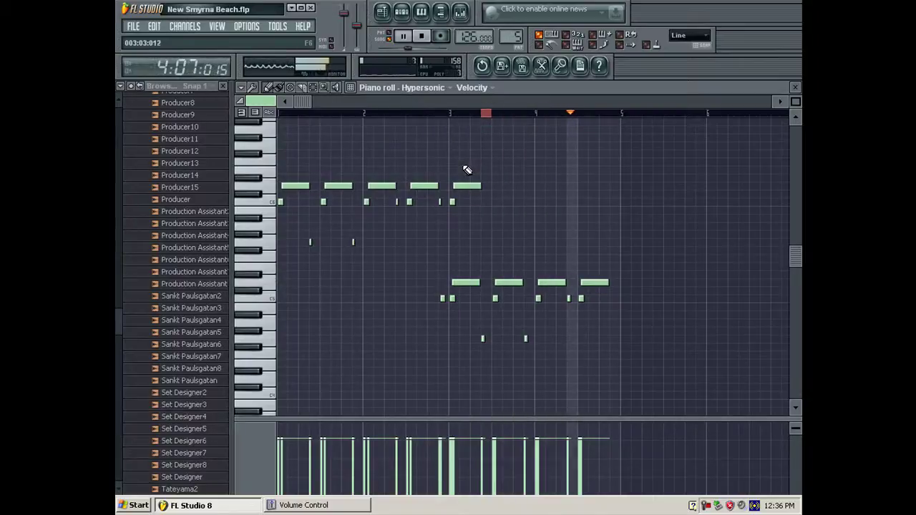
{"action": "mouse_move", "coordinate": [360, 175]}
{"action": "left_mouse_down"}
{"action": "mouse_move", "coordinate": [306, 211]}
{"action": "mouse_move", "coordinate": [535, 205]}
{"action": "mouse_move", "coordinate": [635, 285]}
{"action": "left_mouse_up"}
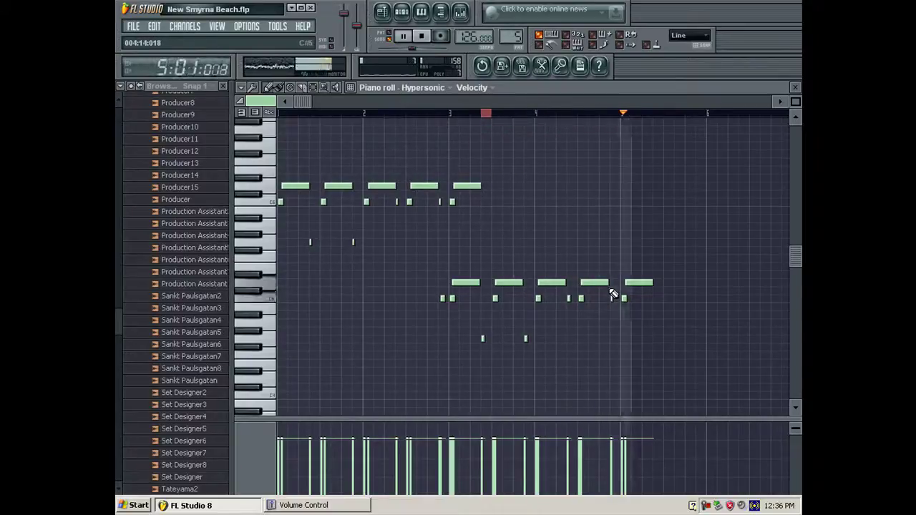
{"action": "left_click_drag", "start_coordinate": [492, 101], "coordinate": [540, 107]}
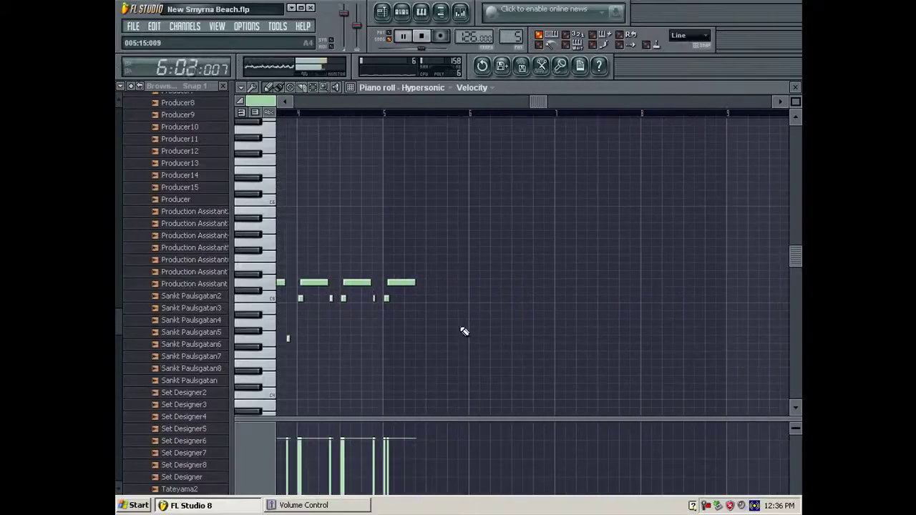
{"action": "left_click", "coordinate": [641, 299]}
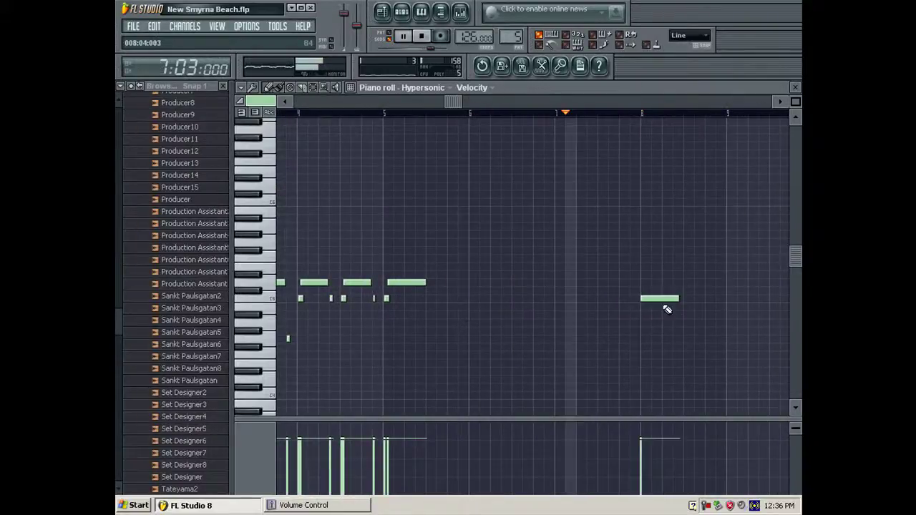
Step: Copy the Hypersonic channel's notes into the Concert Hall Grand Piano channel
{"action": "key", "text": "F7"}
{"action": "left_click", "coordinate": [302, 217]}
{"action": "left_click", "coordinate": [303, 217]}
{"action": "key", "text": "ctrl+c"}
{"action": "left_click", "coordinate": [304, 258]}
{"action": "left_click", "coordinate": [304, 258]}
{"action": "key", "text": "ctrl+v"}
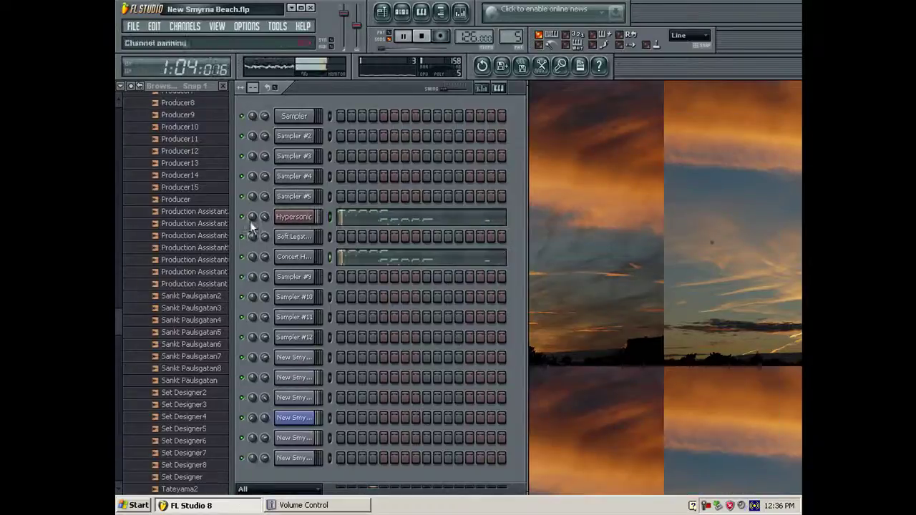
Step: Solo the Hypersonic channel and export the pattern as New Smyrna Beach6 in the Film Making folder
{"action": "left_click", "coordinate": [461, 13]}
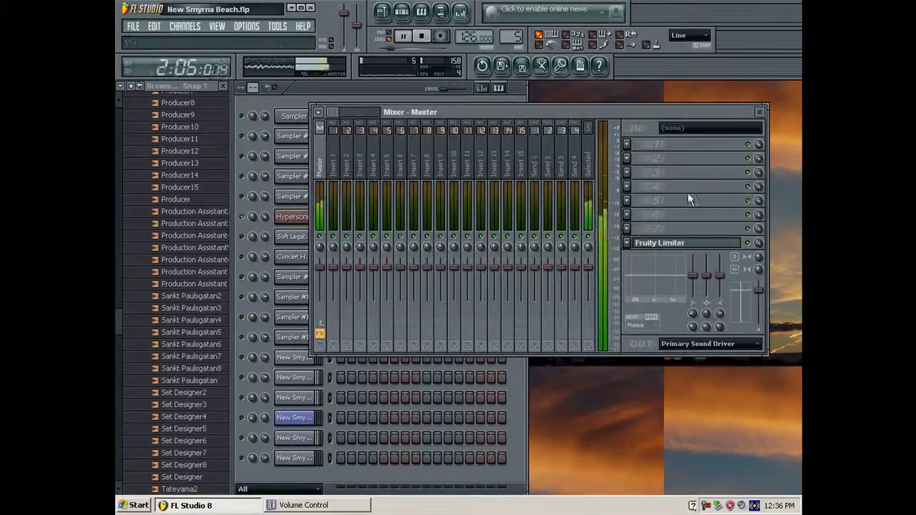
{"action": "left_click", "coordinate": [437, 102]}
{"action": "left_click", "coordinate": [390, 41]}
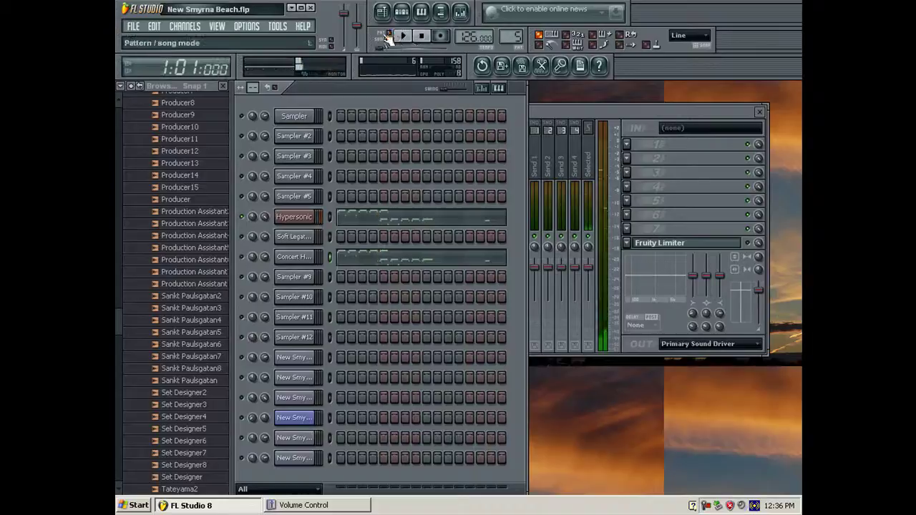
{"action": "key", "text": "ctrl+r"}
{"action": "key", "text": "End"}
{"action": "type", "text": "6"}
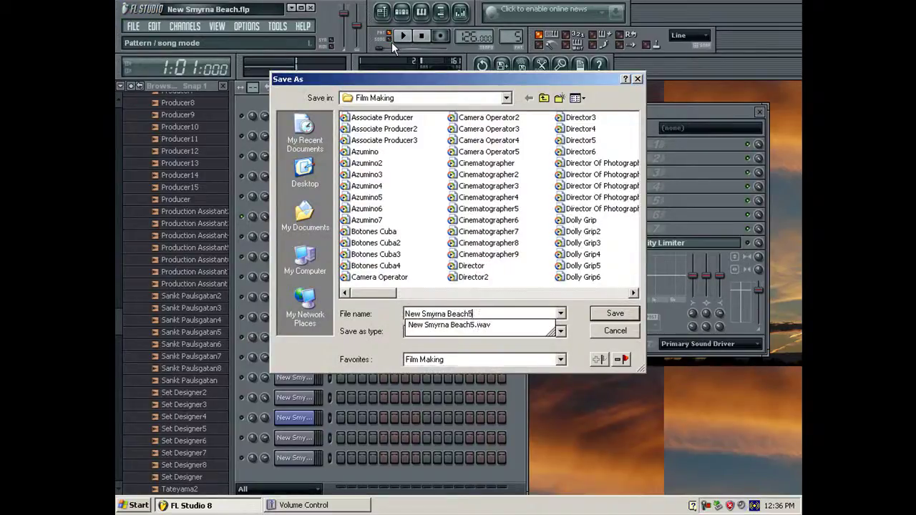
{"action": "key", "text": "Return"}
{"action": "left_click", "coordinate": [461, 372]}
{"action": "left_click", "coordinate": [234, 508]}
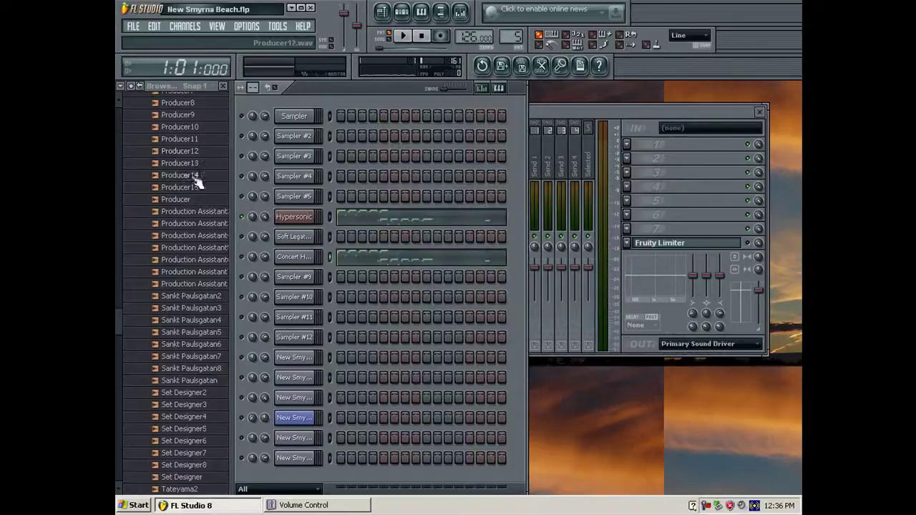
Step: Take the Hypersonic channel out of solo so all channels are enabled, checking with playback
{"action": "right_click", "coordinate": [243, 216]}
{"action": "left_click", "coordinate": [259, 220]}
{"action": "key", "text": "space"}
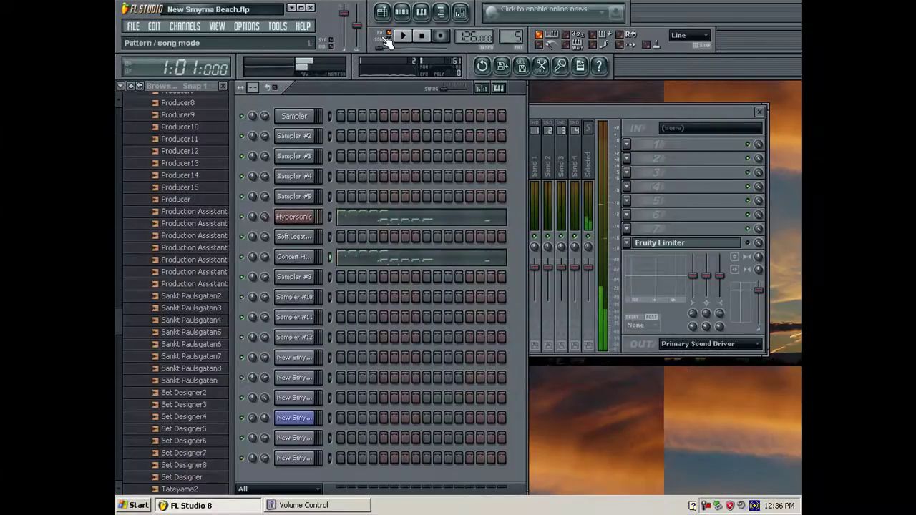
{"action": "key", "text": "space"}
Step: Refresh the sample browser and add the New Smyrna Beach6 audio to the playlist in place of the Pattern 5 clip
{"action": "key", "text": "F5"}
{"action": "left_click", "coordinate": [140, 86]}
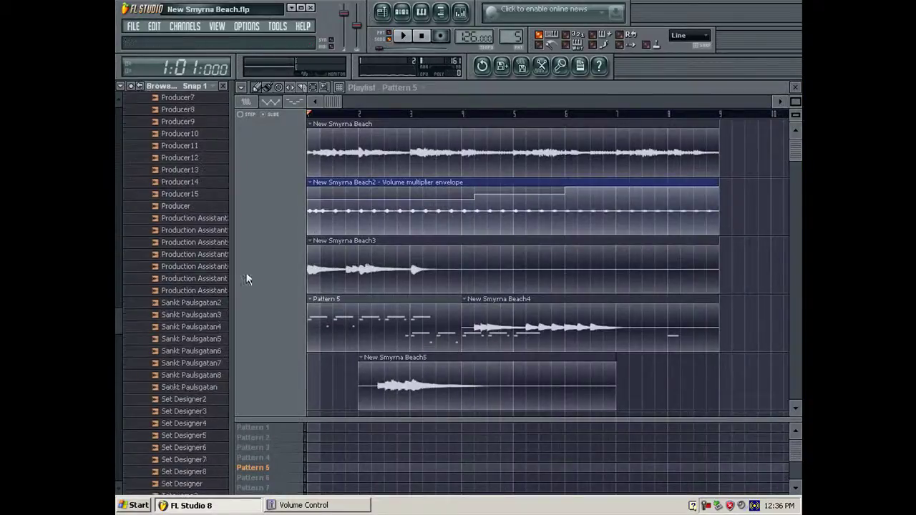
{"action": "left_click_drag", "start_coordinate": [116, 319], "coordinate": [140, 287]}
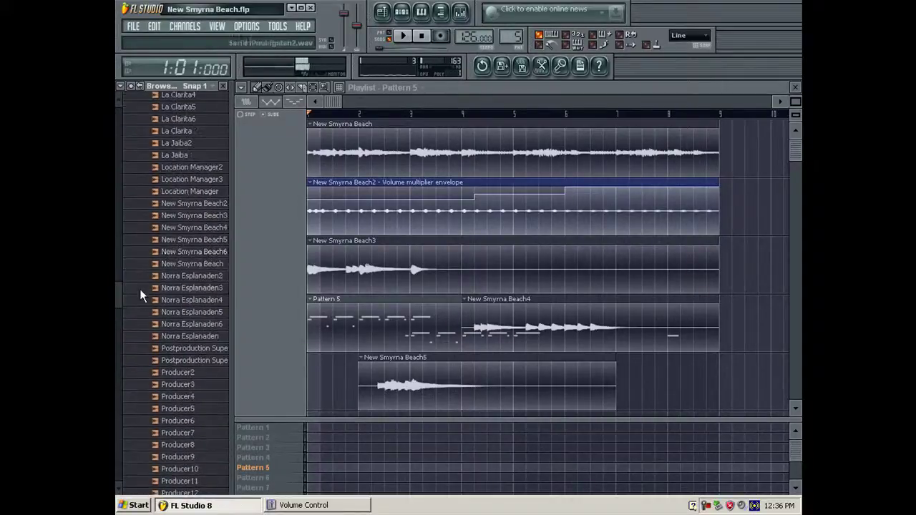
{"action": "left_click", "coordinate": [204, 336]}
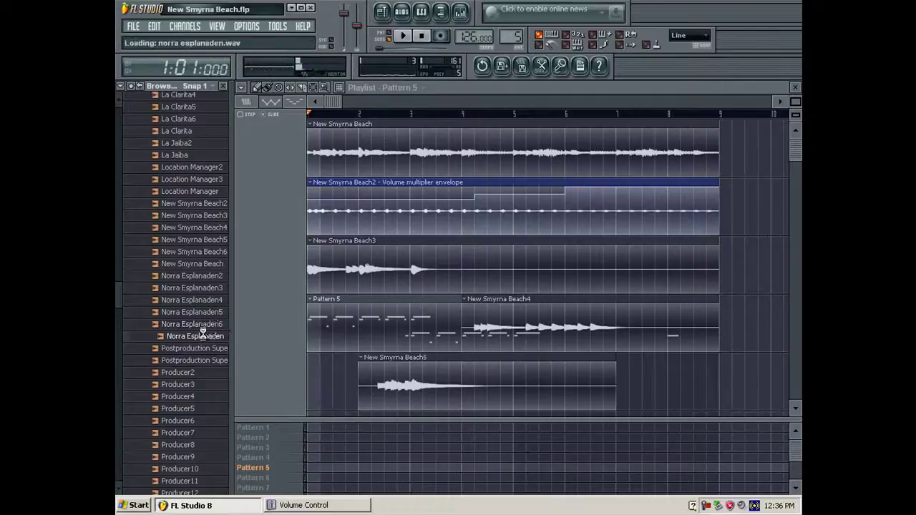
{"action": "left_click", "coordinate": [191, 227]}
{"action": "left_click_drag", "start_coordinate": [119, 288], "coordinate": [147, 299]}
{"action": "left_click_drag", "start_coordinate": [190, 154], "coordinate": [714, 381]}
{"action": "right_click", "coordinate": [714, 381]}
{"action": "right_click", "coordinate": [434, 337]}
{"action": "left_click", "coordinate": [311, 334]}
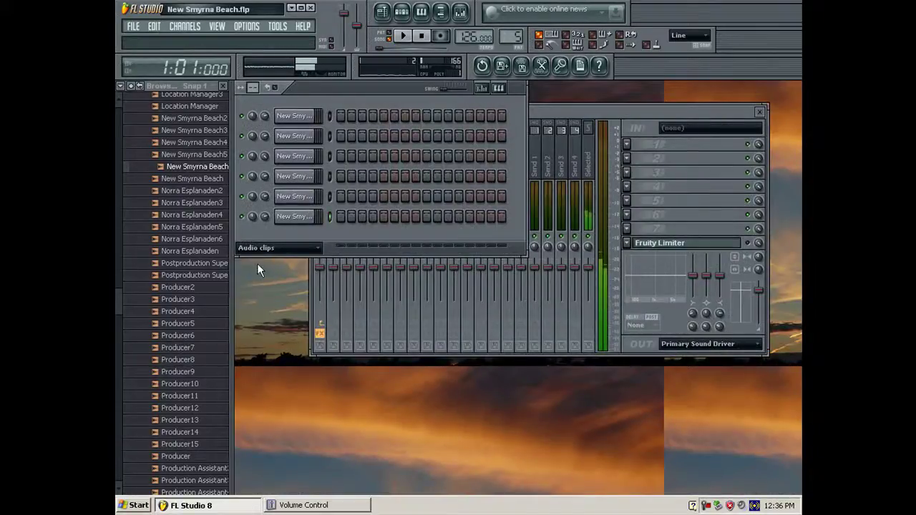
Step: Show all channels again and cut the notes out of the Hypersonic channel
{"action": "left_click", "coordinate": [258, 248]}
{"action": "left_click", "coordinate": [257, 262]}
{"action": "right_click", "coordinate": [252, 218]}
{"action": "right_click", "coordinate": [240, 215]}
{"action": "left_click", "coordinate": [306, 220]}
{"action": "left_click", "coordinate": [306, 217]}
{"action": "key", "text": "ctrl+x"}
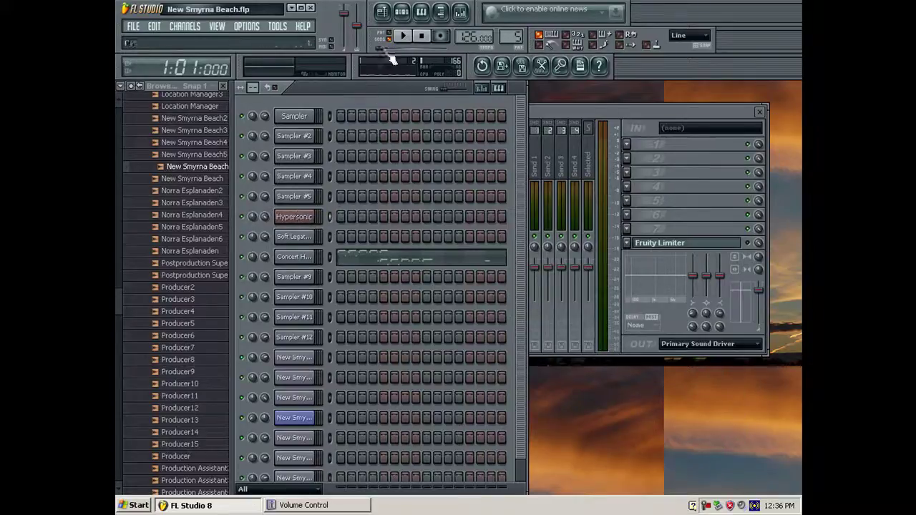
Step: Move an audio clip to the start of a lower track in the playlist
{"action": "left_click", "coordinate": [381, 12]}
{"action": "scroll", "coordinate": [368, 299], "scroll_direction": "down", "scroll_amount": 2}
{"action": "left_click_drag", "start_coordinate": [351, 216], "coordinate": [321, 337]}
{"action": "key", "text": "F12"}
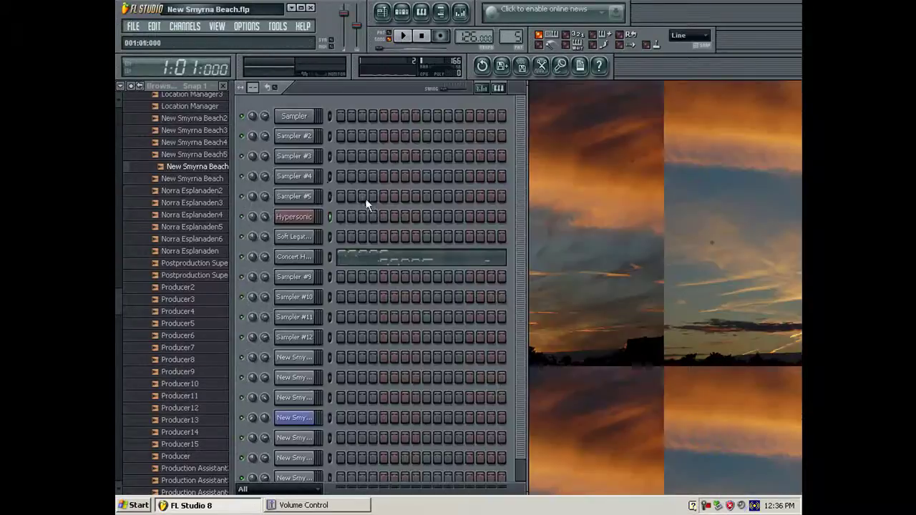
Step: Play the song and load the Gentle Vintage EP patch from Electric Pianos into Hypersonic
{"action": "left_click", "coordinate": [287, 259]}
{"action": "left_click", "coordinate": [286, 262]}
{"action": "key", "text": "space"}
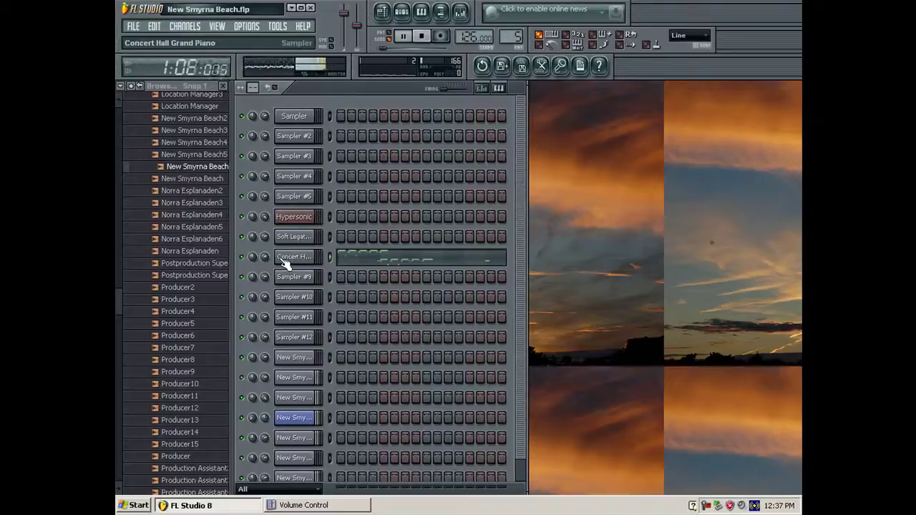
{"action": "left_click", "coordinate": [294, 218]}
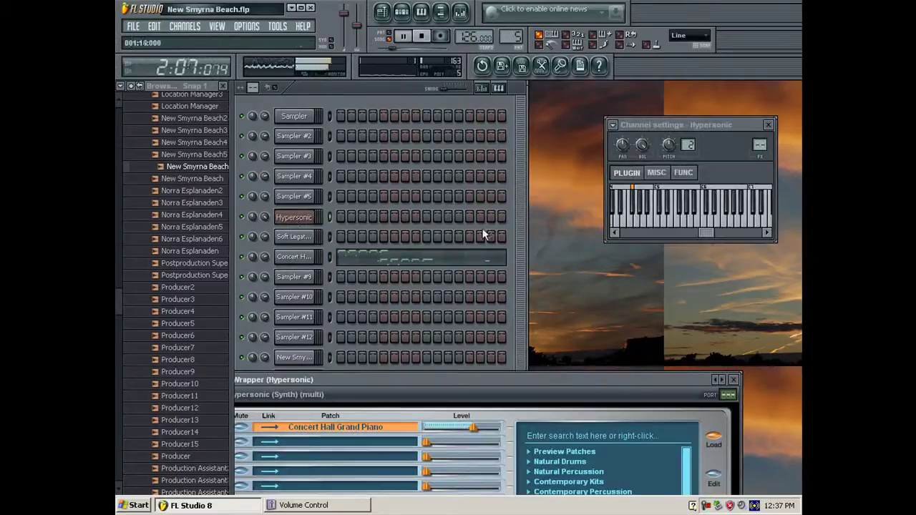
{"action": "left_click_drag", "start_coordinate": [544, 373], "coordinate": [566, 218]}
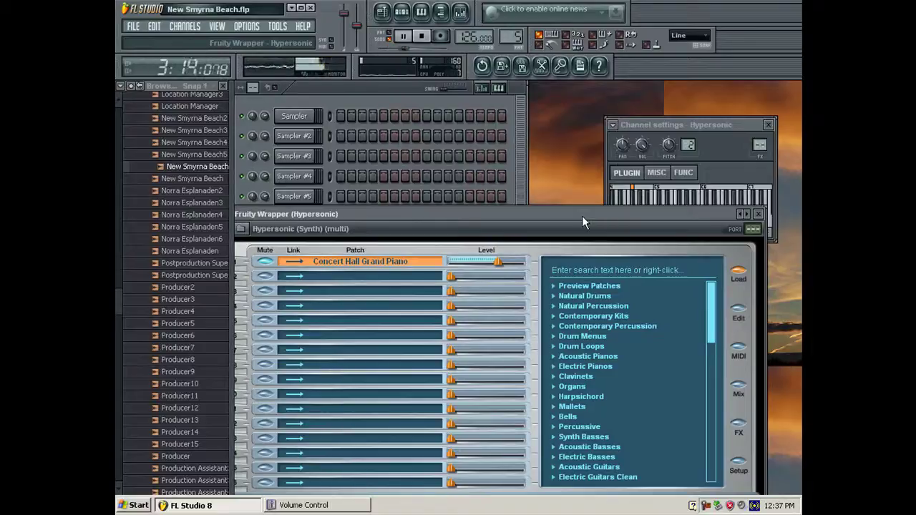
{"action": "left_click_drag", "start_coordinate": [581, 218], "coordinate": [573, 148]}
{"action": "left_click", "coordinate": [572, 296]}
{"action": "left_click", "coordinate": [577, 318]}
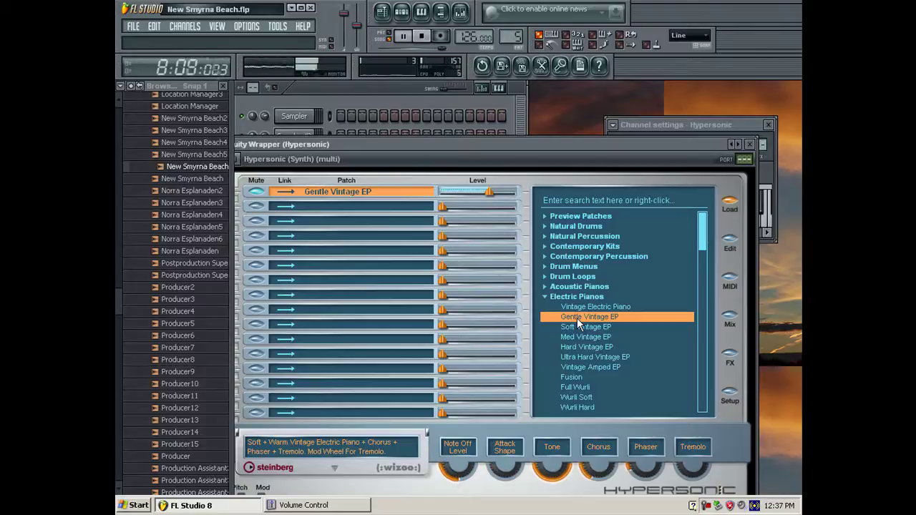
Step: Record a new Hypersonic melody into pattern 6 and play it back with recording turned off
{"action": "left_click", "coordinate": [332, 80]}
{"action": "left_click", "coordinate": [442, 37]}
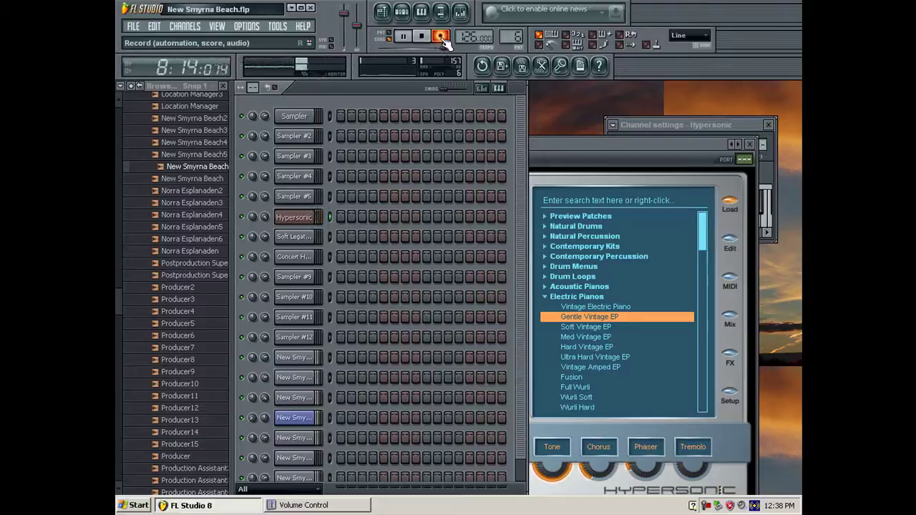
{"action": "key", "text": "space"}
{"action": "left_click", "coordinate": [441, 36]}
{"action": "key", "text": "space"}
Step: Move the recorded pattern's clip lower in the playlist and open its notes in the piano roll
{"action": "left_click", "coordinate": [382, 13]}
{"action": "left_click_drag", "start_coordinate": [418, 219], "coordinate": [410, 397]}
{"action": "double_click", "coordinate": [411, 398]}
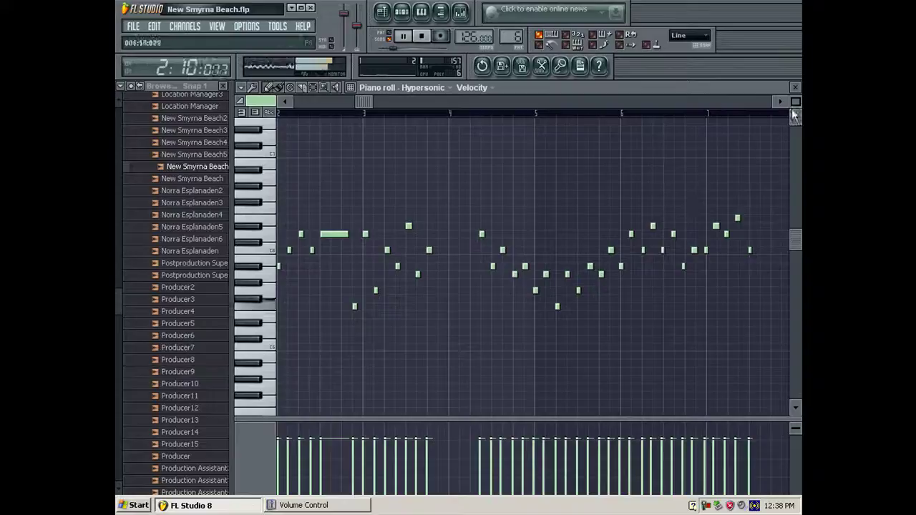
Step: Lower the two neighbouring notes midway through bar 5, placing the second one on D5
{"action": "left_click_drag", "start_coordinate": [795, 102], "coordinate": [795, 84]}
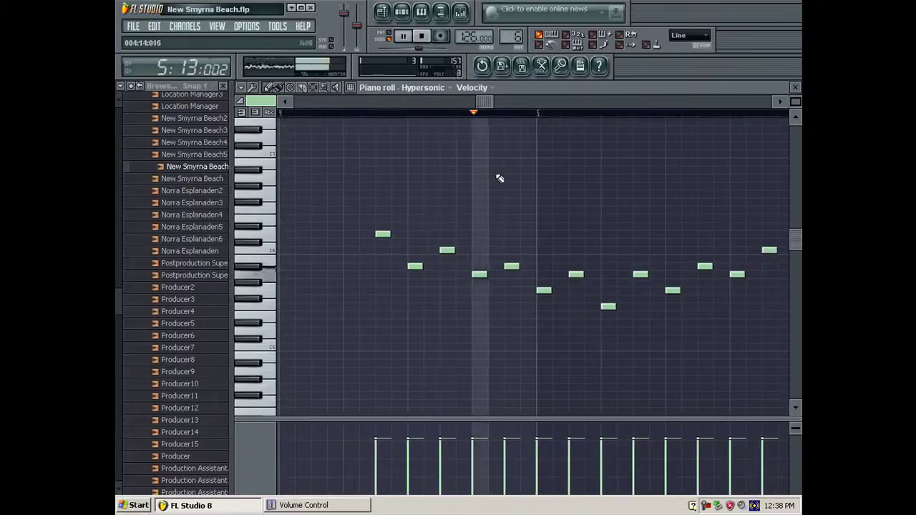
{"action": "key", "text": "space"}
{"action": "left_click_drag", "start_coordinate": [441, 274], "coordinate": [473, 330]}
{"action": "key", "text": "space"}
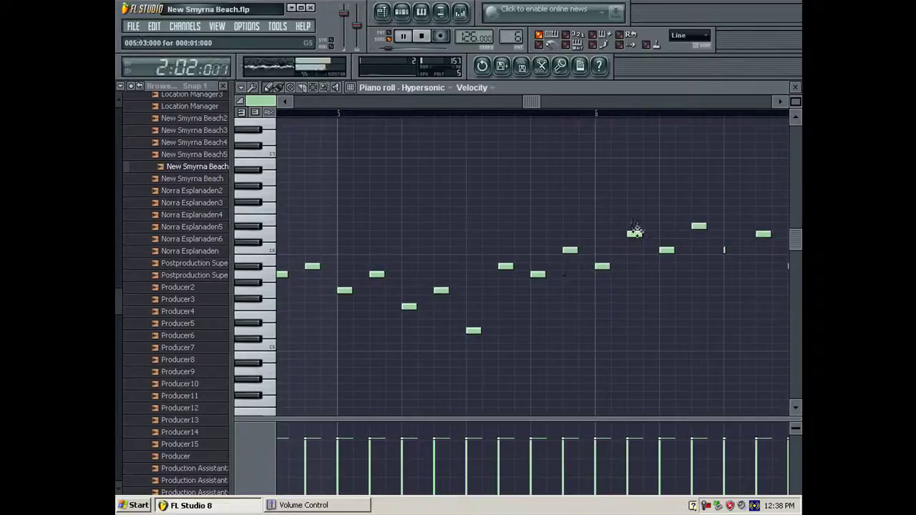
Step: Replace the uneven, too-short notes in bars 6 and 7 with evenly sized notes on the same pitches
{"action": "left_click", "coordinate": [724, 251]}
{"action": "left_click_drag", "start_coordinate": [533, 102], "coordinate": [611, 105]}
{"action": "right_click", "coordinate": [665, 267]}
{"action": "left_click", "coordinate": [666, 267]}
{"action": "right_click", "coordinate": [705, 251]}
{"action": "right_click", "coordinate": [552, 227]}
{"action": "left_click", "coordinate": [551, 229]}
{"action": "left_click", "coordinate": [583, 235]}
{"action": "right_click", "coordinate": [624, 219]}
{"action": "left_click", "coordinate": [619, 219]}
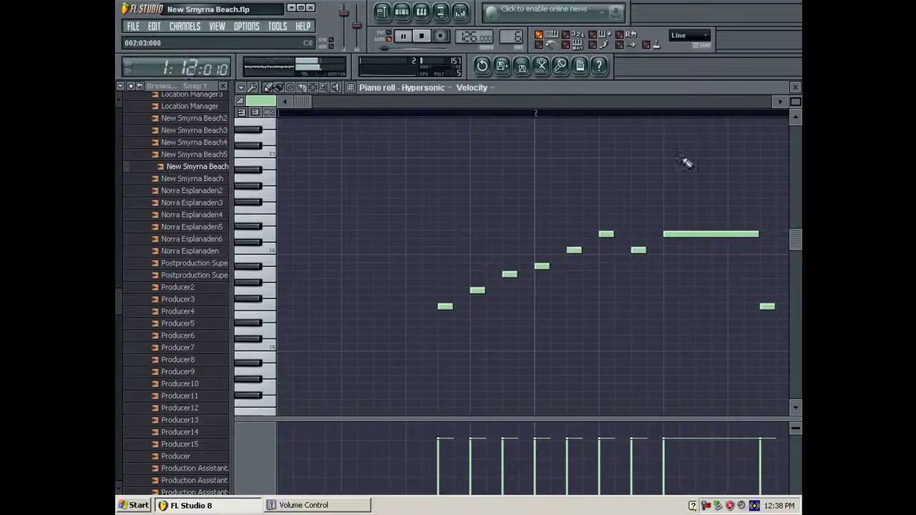
Step: Raise the low note ending bar 2 to C6 and rewrite bar 3 as two long D6 notes with a short C6 between them
{"action": "left_click_drag", "start_coordinate": [797, 100], "coordinate": [795, 110]}
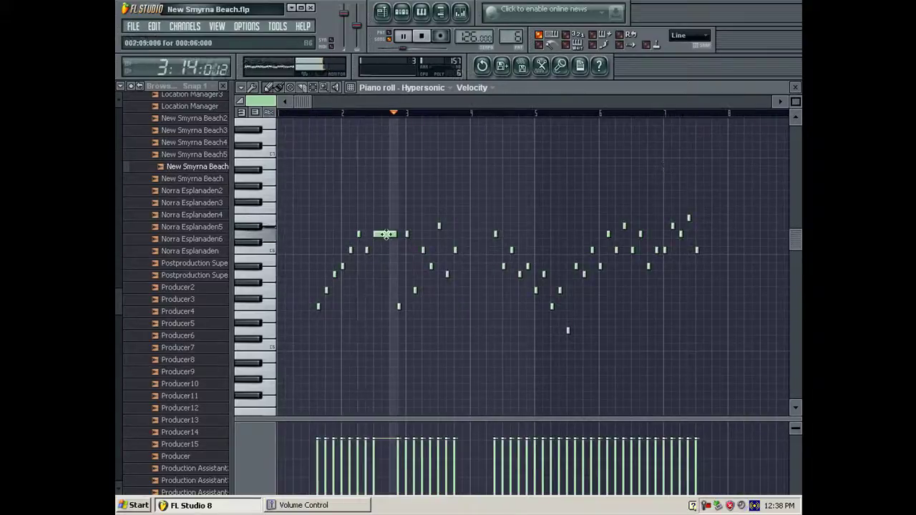
{"action": "key", "text": "space"}
{"action": "left_click_drag", "start_coordinate": [400, 310], "coordinate": [404, 257]}
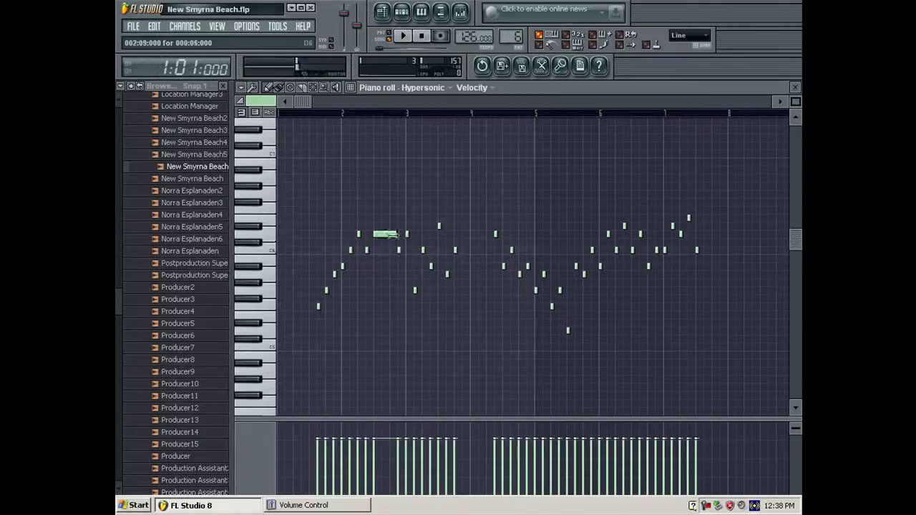
{"action": "left_click", "coordinate": [410, 236]}
{"action": "right_click", "coordinate": [423, 250]}
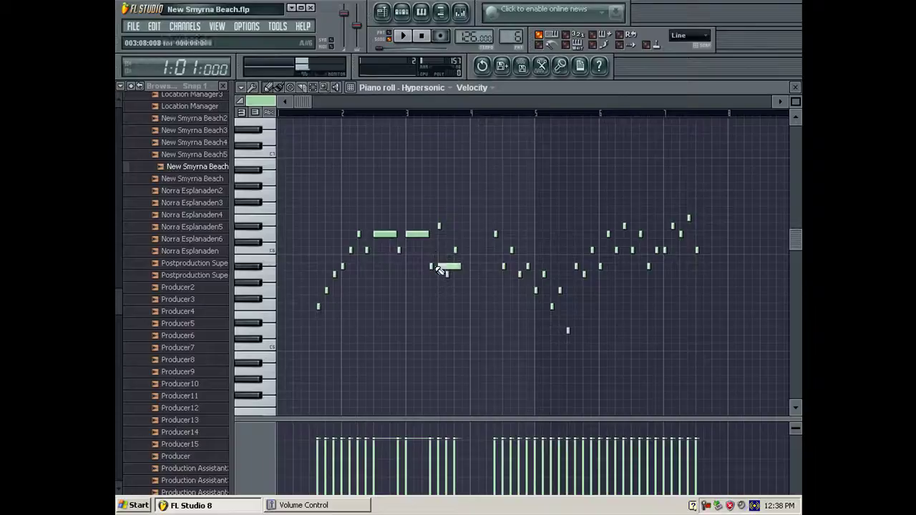
{"action": "left_click", "coordinate": [432, 249]}
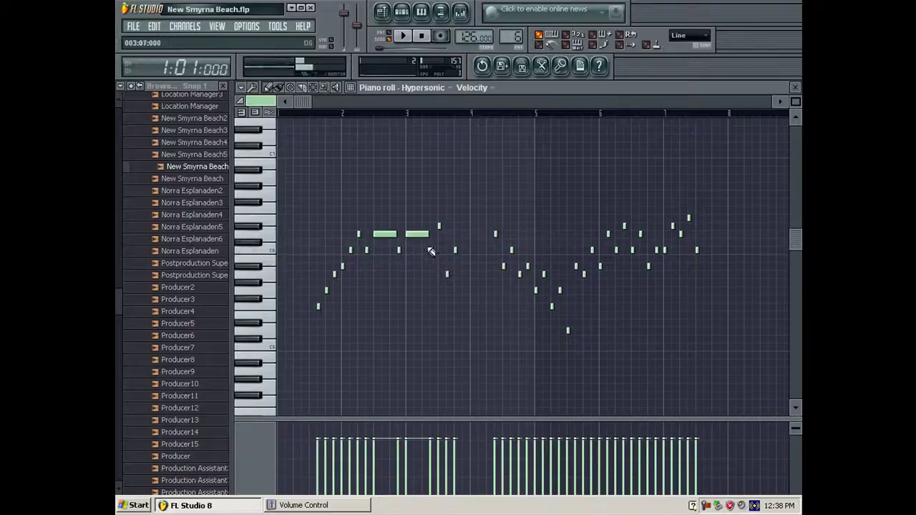
{"action": "left_click", "coordinate": [443, 233]}
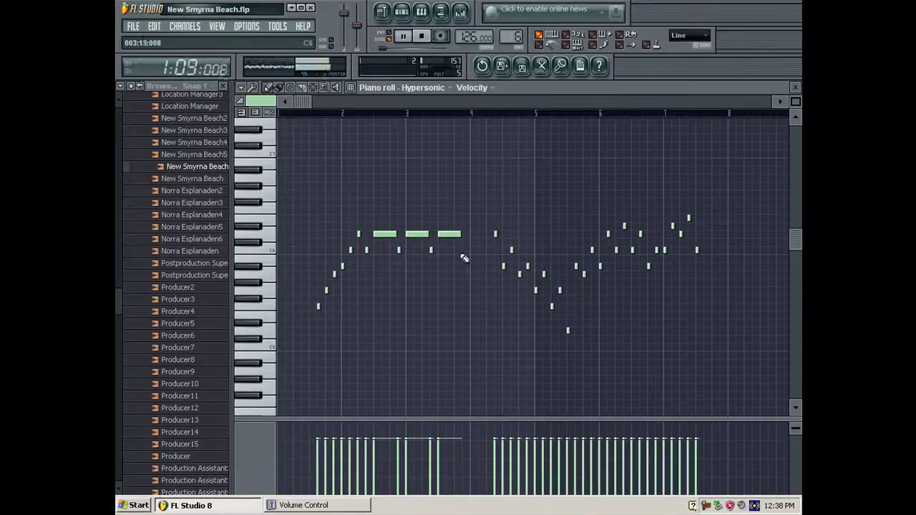
{"action": "key", "text": "space"}
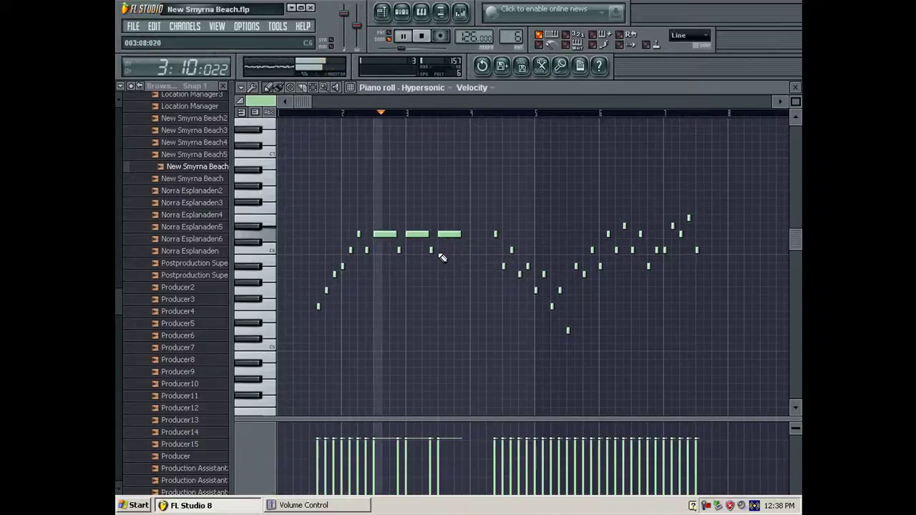
Step: Replace the short C6 at the end of bar 2 with G5 and rework the later bar 6 notes into a higher rising line
{"action": "right_click", "coordinate": [399, 252]}
{"action": "key", "text": "space"}
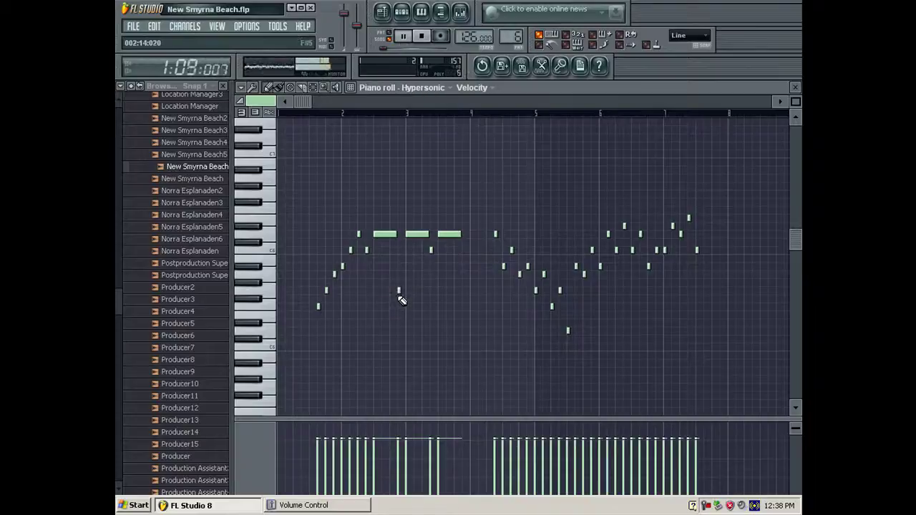
{"action": "right_click", "coordinate": [399, 292]}
{"action": "key", "text": "space"}
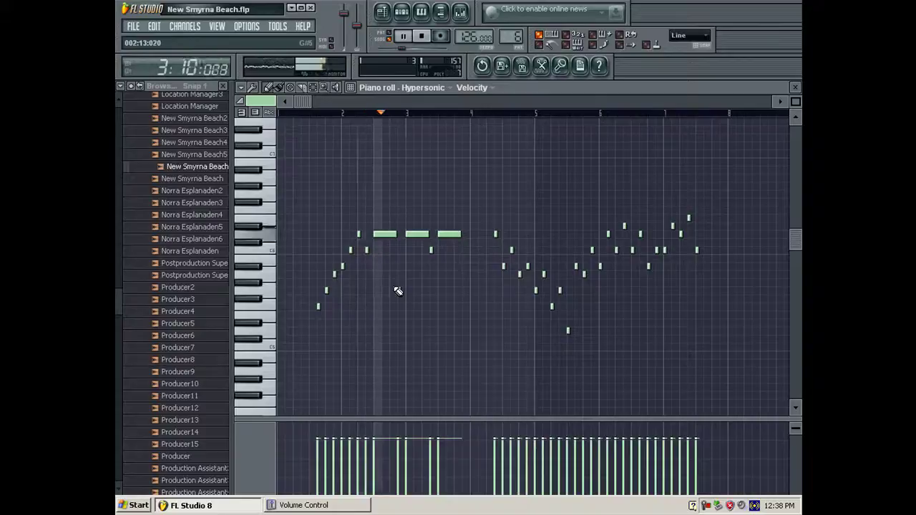
{"action": "left_click", "coordinate": [398, 290]}
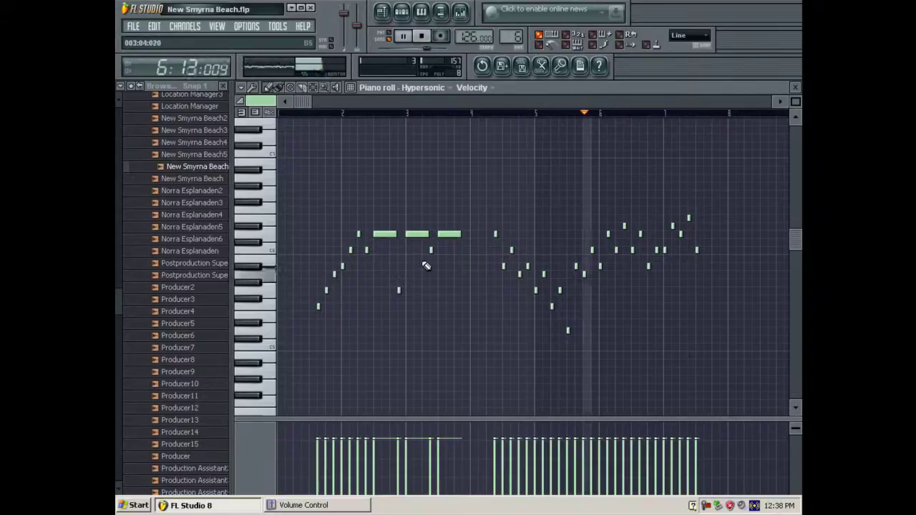
{"action": "key", "text": "space"}
{"action": "right_click", "coordinate": [641, 234]}
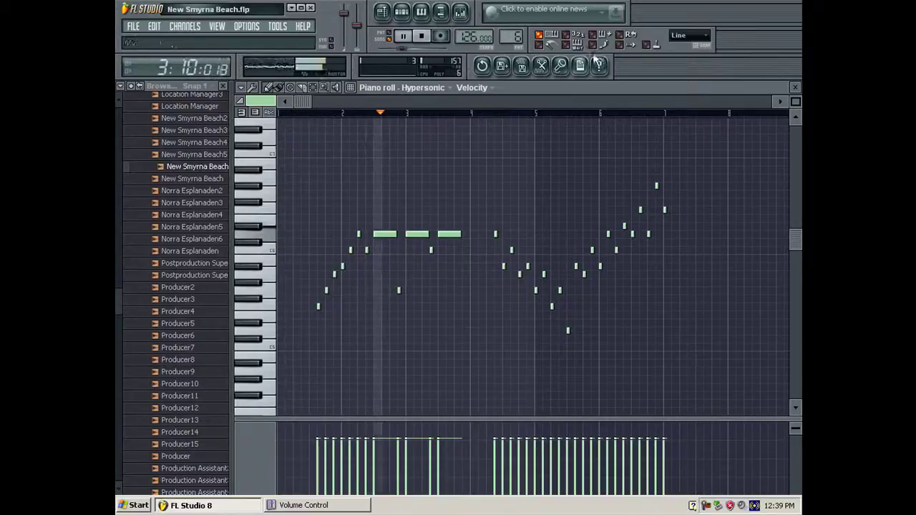
{"action": "left_click", "coordinate": [691, 35]}
{"action": "left_click", "coordinate": [693, 77]}
{"action": "key", "text": "ctrl+a"}
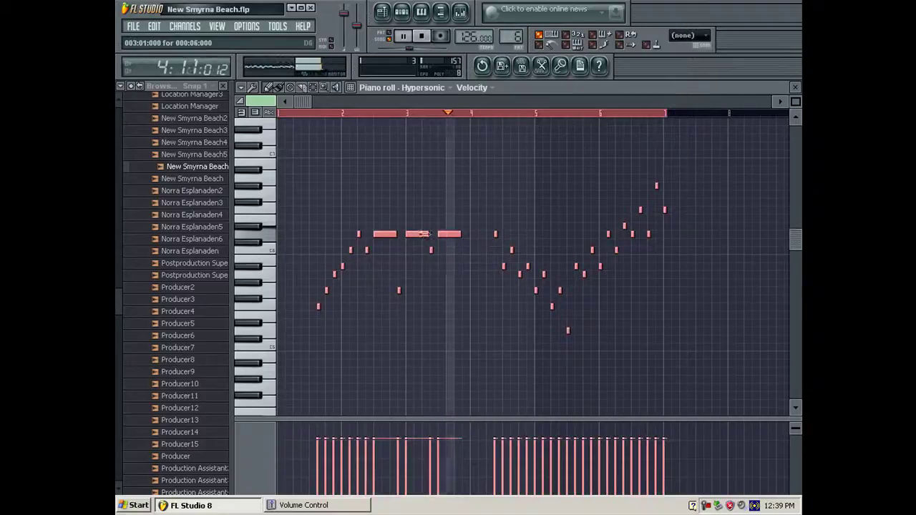
{"action": "key", "text": "ctrl+c"}
{"action": "left_click_drag", "start_coordinate": [407, 101], "coordinate": [483, 96]}
{"action": "left_click", "coordinate": [693, 37]}
{"action": "left_click", "coordinate": [692, 52]}
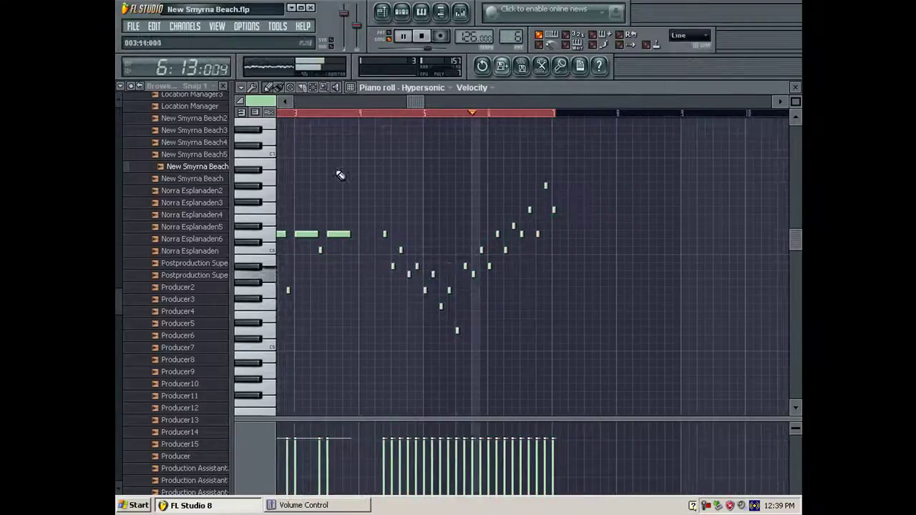
Step: Raise the highest note at the end of bar 6 to A6 and audition the melody's ending in the playlist from around bar 7
{"action": "left_click_drag", "start_coordinate": [327, 114], "coordinate": [341, 112]}
{"action": "key", "text": "ctrl+c"}
{"action": "key", "text": "space"}
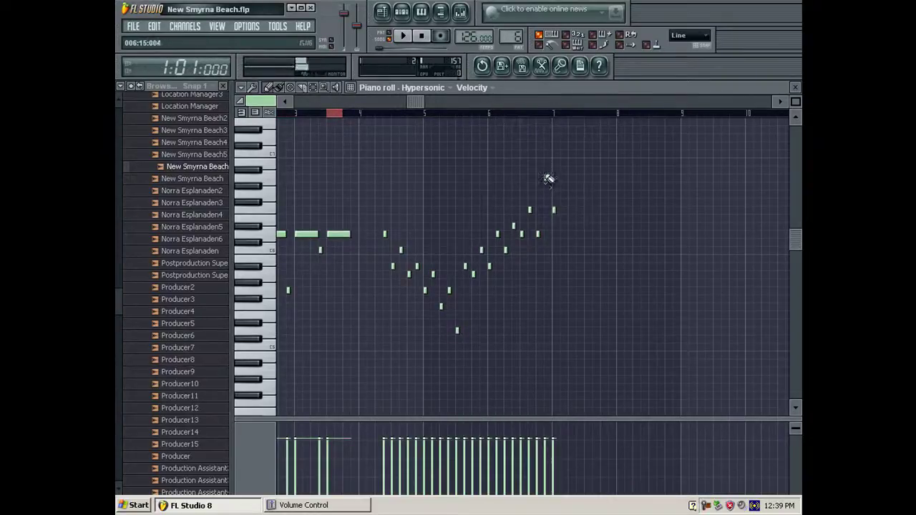
{"action": "key", "text": "F5"}
{"action": "left_click", "coordinate": [639, 115]}
{"action": "left_click_drag", "start_coordinate": [628, 114], "coordinate": [693, 114]}
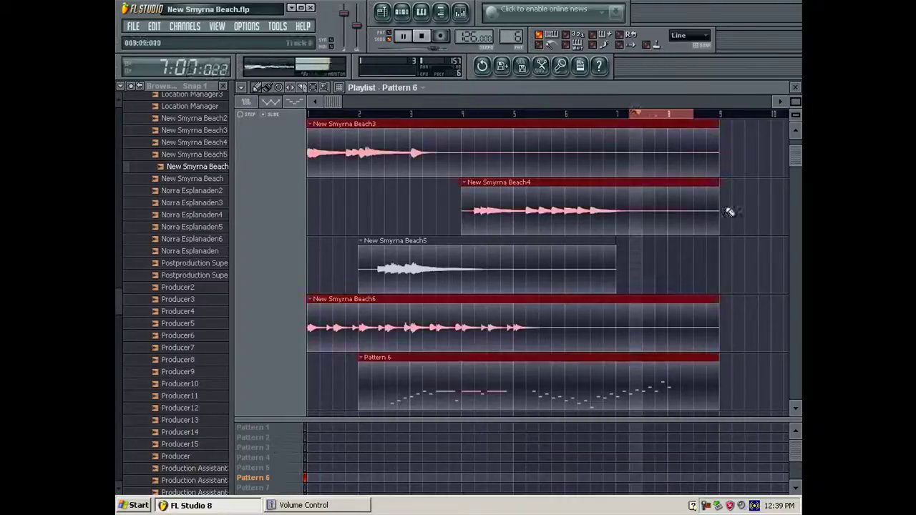
{"action": "left_click_drag", "start_coordinate": [616, 114], "coordinate": [777, 235]}
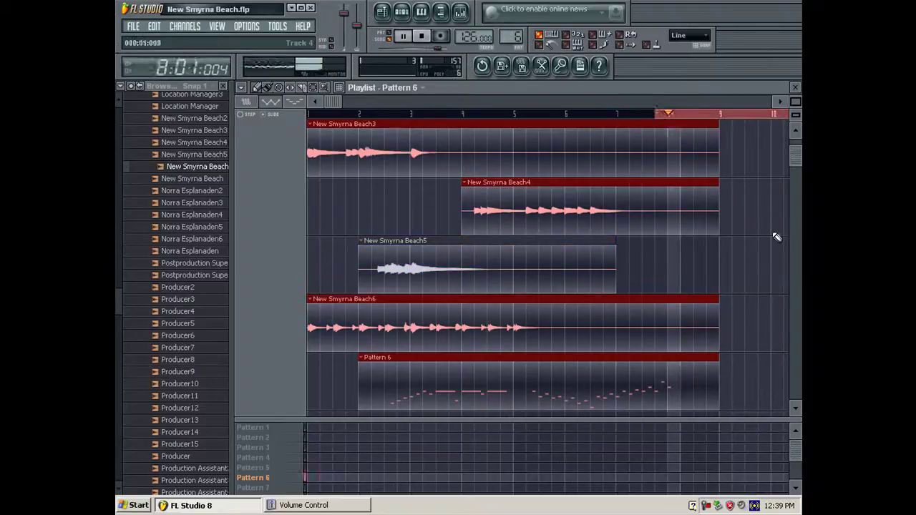
{"action": "key", "text": "space"}
Step: Extend the pattern 6 melody through bar 7 with alternating rising notes, add D7 at the start of bar 8, and play the song
{"action": "double_click", "coordinate": [648, 407]}
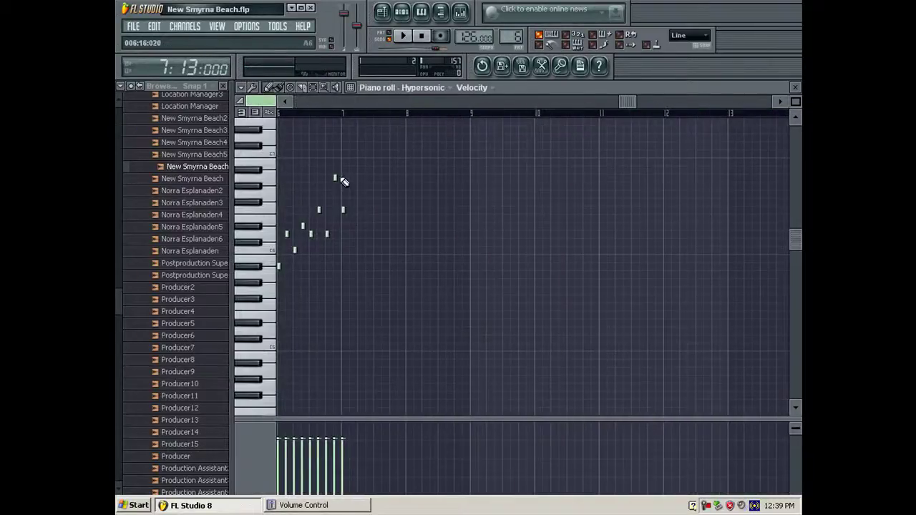
{"action": "left_click", "coordinate": [365, 140]}
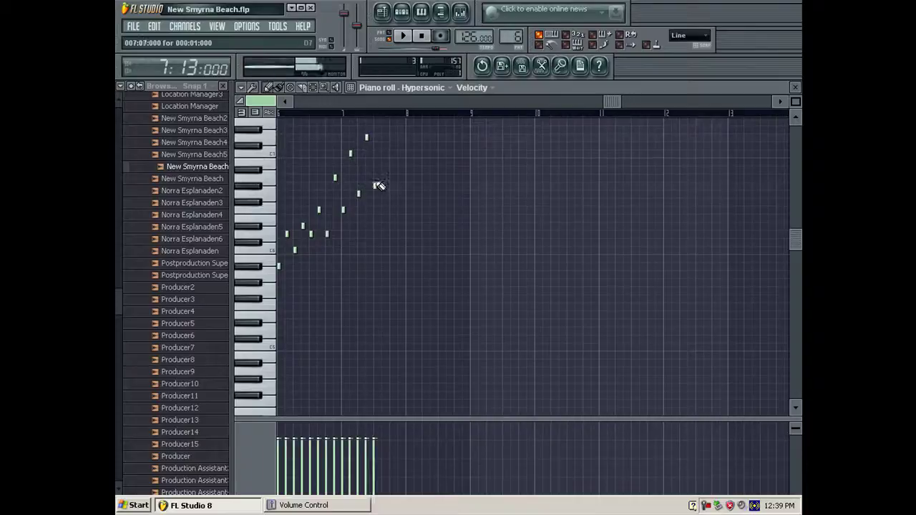
{"action": "left_click_drag", "start_coordinate": [380, 173], "coordinate": [381, 181]}
{"action": "left_click", "coordinate": [380, 138]}
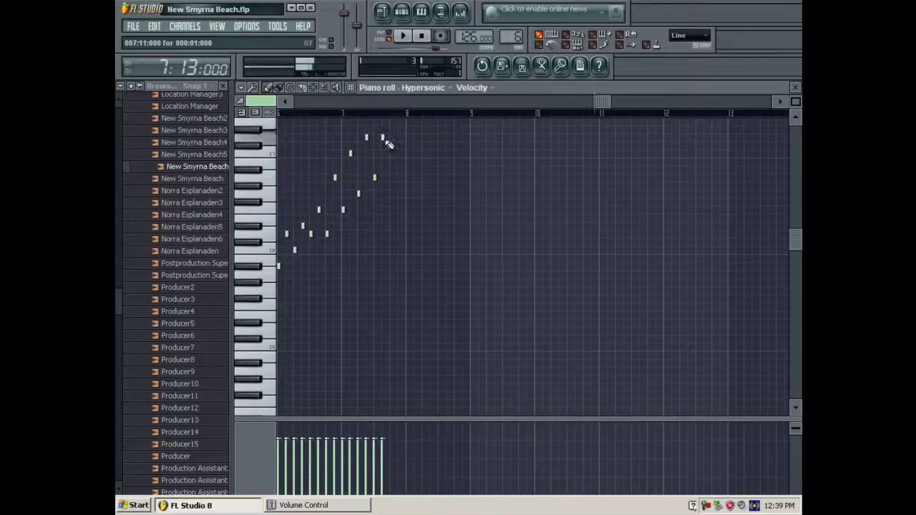
{"action": "key", "text": "space"}
{"action": "scroll", "coordinate": [405, 168], "scroll_direction": "up", "scroll_amount": 3}
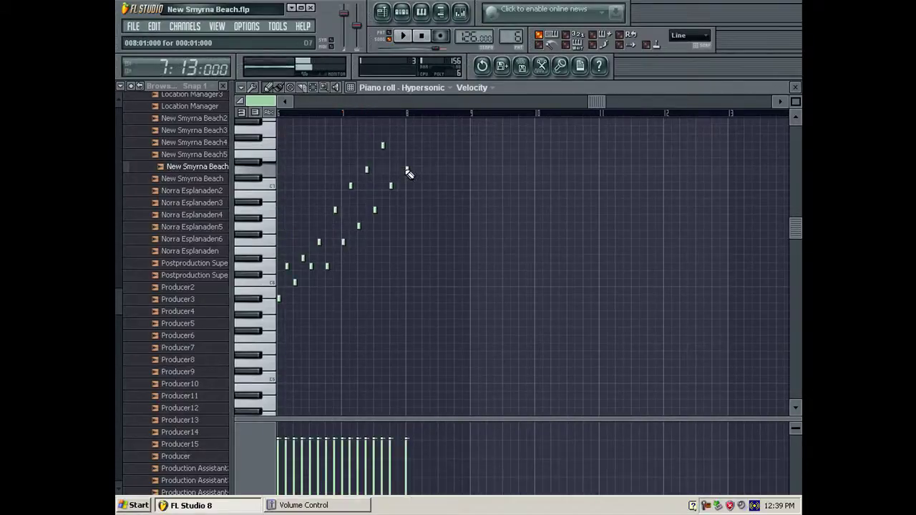
{"action": "left_click", "coordinate": [388, 41]}
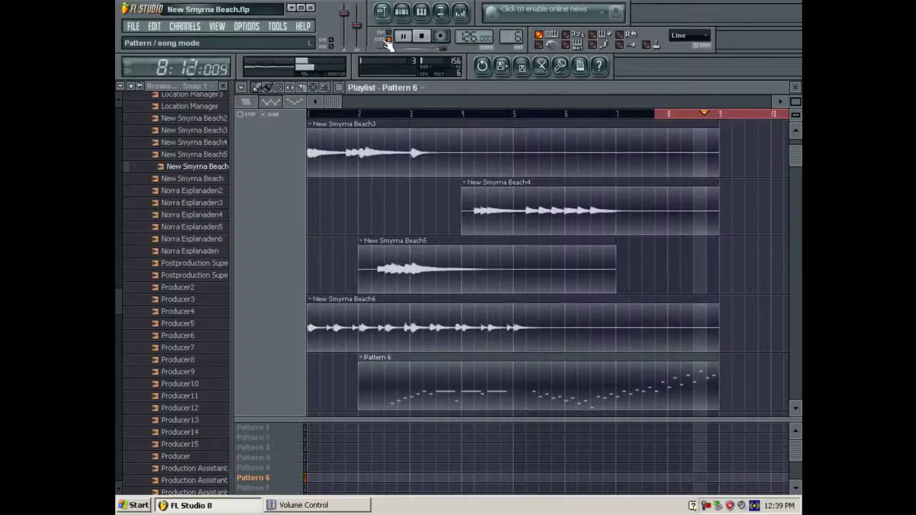
Step: Duplicate all playlist clips so the copies start at bar 9
{"action": "key", "text": "ctrl+a"}
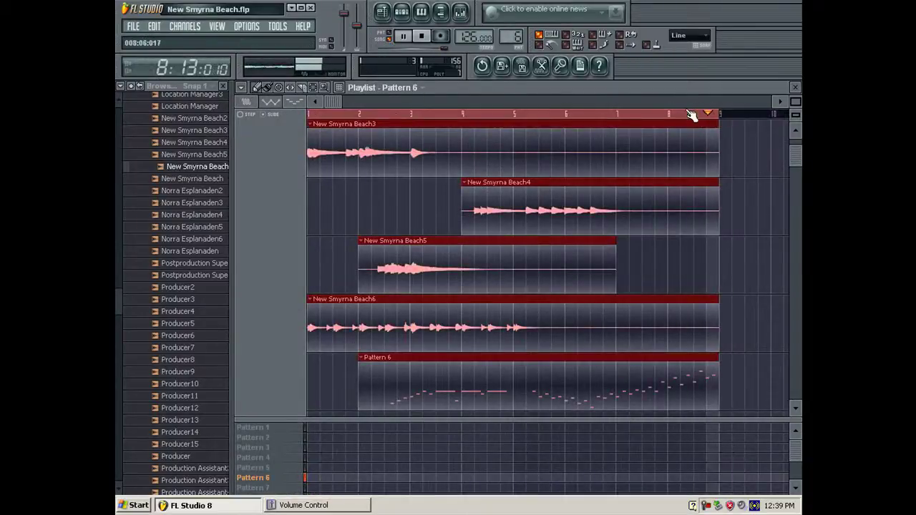
{"action": "left_click_drag", "start_coordinate": [334, 102], "coordinate": [706, 110]}
{"action": "key", "text": "ctrl+b"}
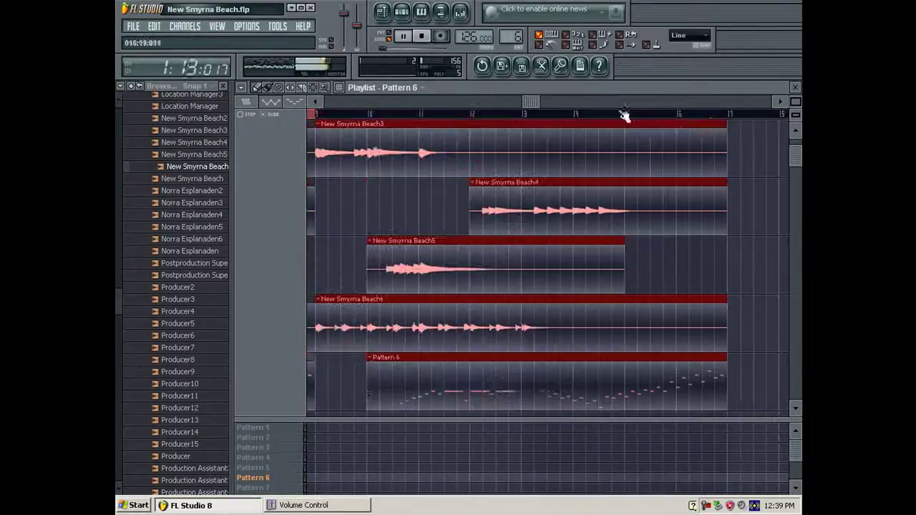
{"action": "key", "text": "ctrl+b"}
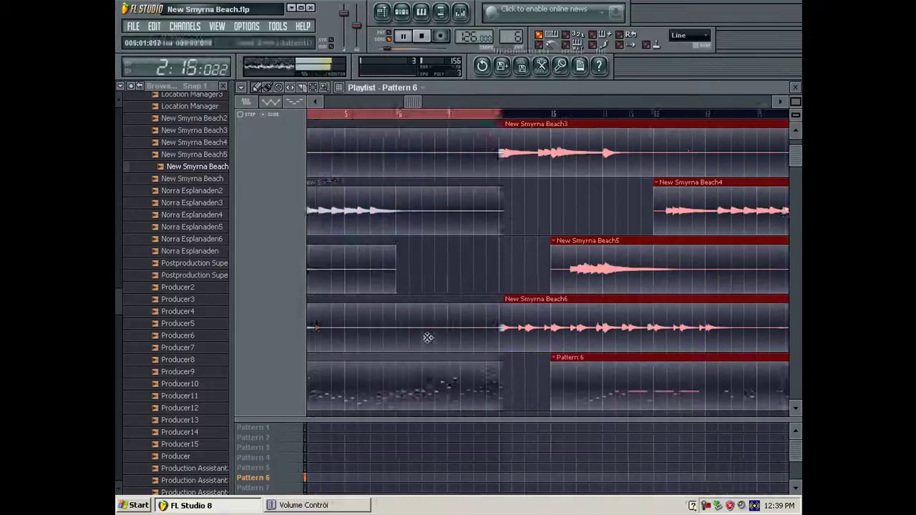
{"action": "left_click_drag", "start_coordinate": [394, 104], "coordinate": [349, 119]}
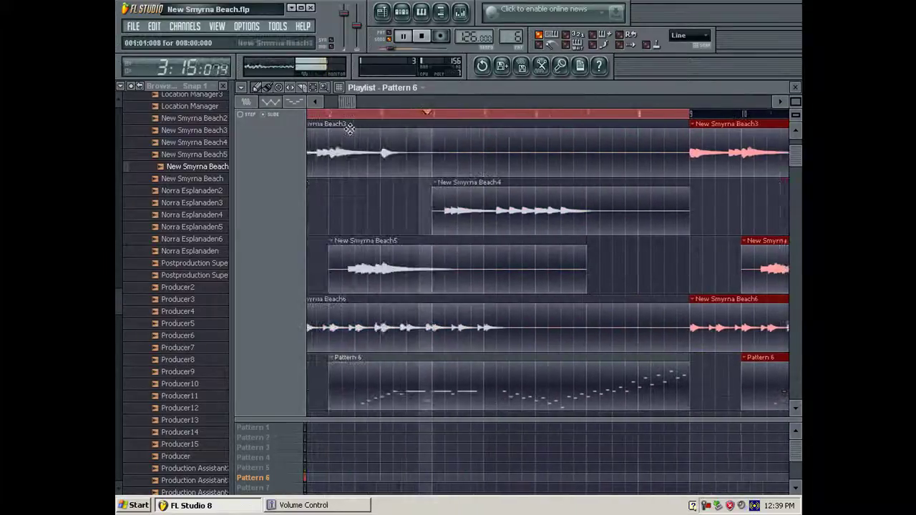
Step: Delete the first Pattern 6 clip, keeping only its copy in the second section, and clear the clip selection
{"action": "right_click", "coordinate": [460, 390]}
{"action": "left_click_drag", "start_coordinate": [795, 101], "coordinate": [737, 97]}
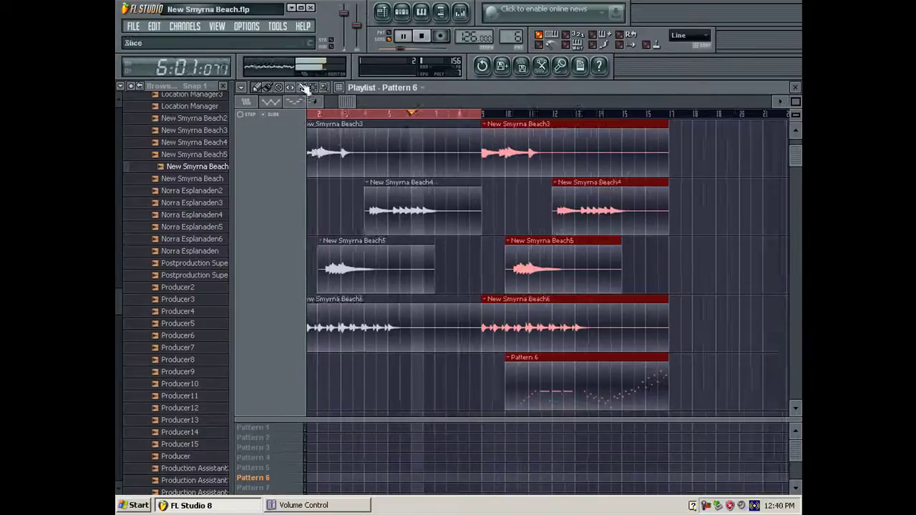
{"action": "key", "text": "ctrl+d"}
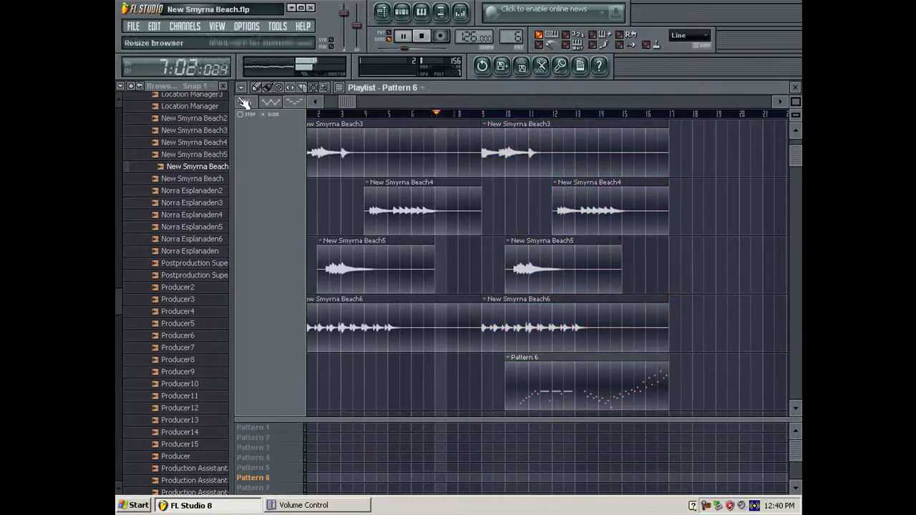
Step: Rename the Sampler #9 channel after the loaded Hypersonic patch, Gentle Vintage EP
{"action": "double_click", "coordinate": [536, 359]}
{"action": "key", "text": "F6"}
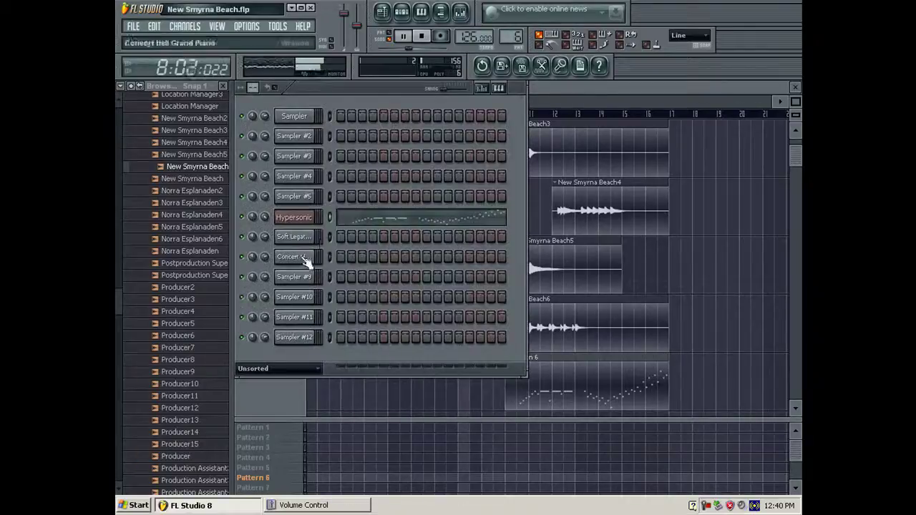
{"action": "left_click", "coordinate": [293, 216]}
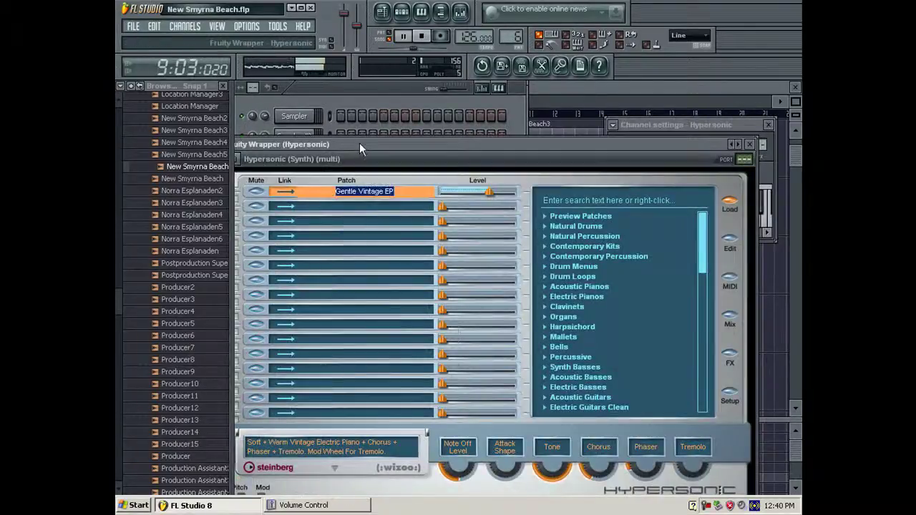
{"action": "left_click_drag", "start_coordinate": [355, 148], "coordinate": [494, 106]}
{"action": "right_click", "coordinate": [292, 281]}
{"action": "left_click", "coordinate": [333, 294]}
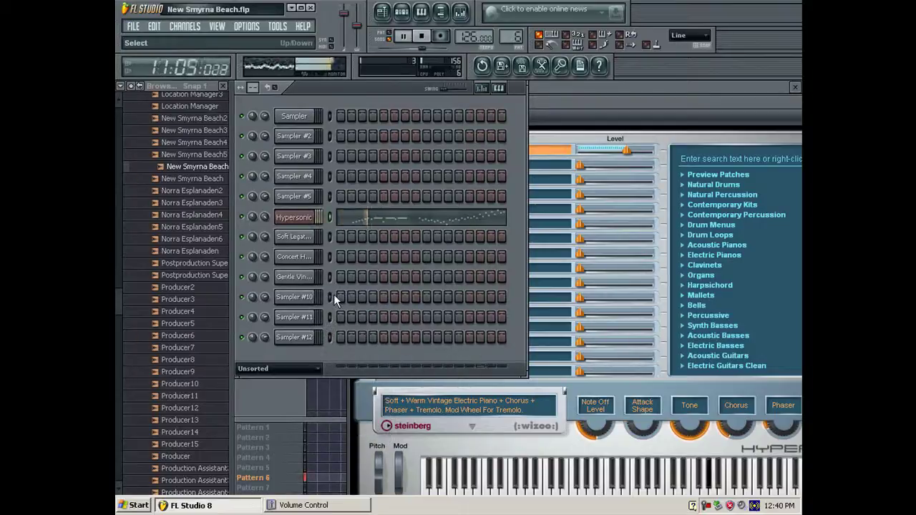
Step: Add one extra note near bar 10 of the Hypersonic pattern, well past the melody's end, and lower its velocity
{"action": "left_click", "coordinate": [379, 222]}
{"action": "left_click", "coordinate": [437, 88]}
{"action": "left_click", "coordinate": [539, 102]}
{"action": "left_click", "coordinate": [587, 291]}
{"action": "left_click_drag", "start_coordinate": [591, 292], "coordinate": [598, 291]}
{"action": "left_click_drag", "start_coordinate": [602, 430], "coordinate": [595, 472]}
{"action": "key", "text": "Escape"}
Step: Copy the Hypersonic channel's notes into the Gentle Vintage EP channel
{"action": "left_click", "coordinate": [294, 218]}
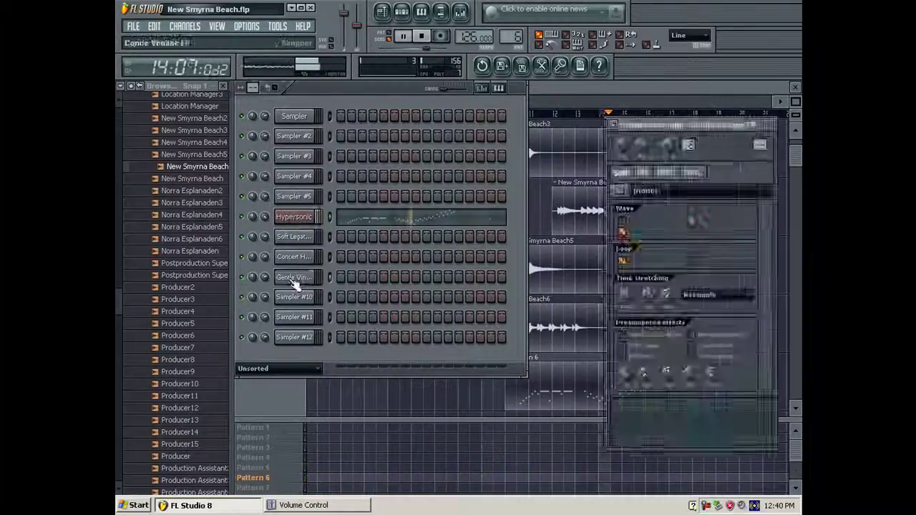
{"action": "left_click", "coordinate": [299, 217]}
{"action": "left_click", "coordinate": [299, 217]}
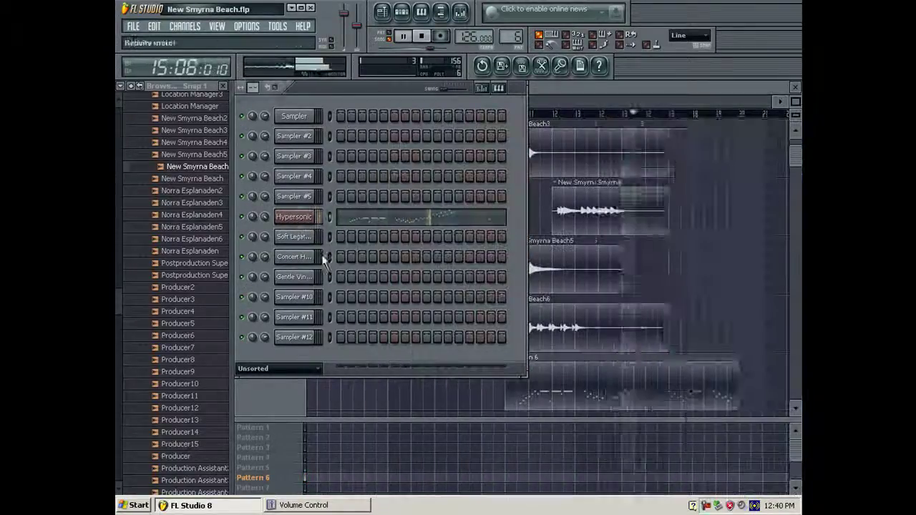
{"action": "left_click", "coordinate": [300, 279]}
{"action": "left_click", "coordinate": [304, 279]}
{"action": "key", "text": "ctrl+v"}
Step: Solo the Hypersonic channel and stop playback
{"action": "right_click", "coordinate": [244, 215]}
{"action": "key", "text": "Escape"}
{"action": "key", "text": "space"}
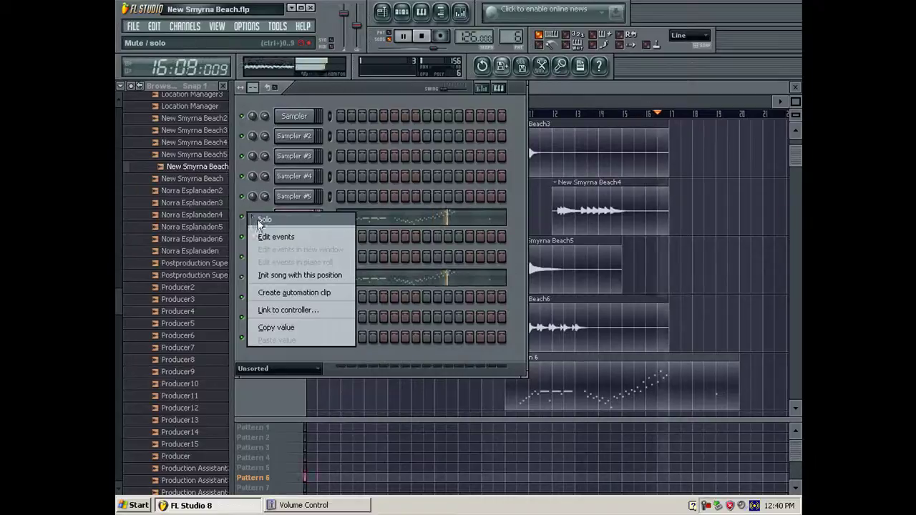
Step: Render the pattern as a 16-bit WAV file named New Smyrna Beach7 in the Film Making folder
{"action": "key", "text": "ctrl+r"}
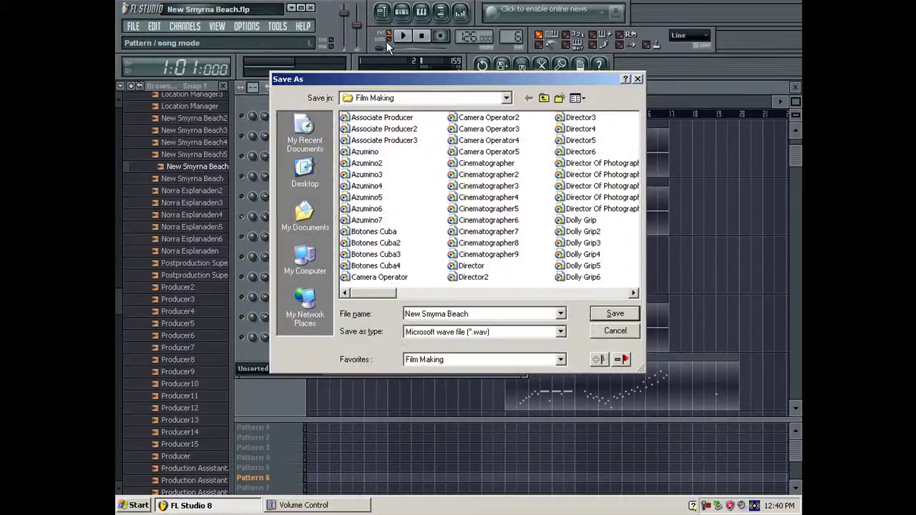
{"action": "key", "text": "BackSpace"}
{"action": "type", "text": "7"}
{"action": "key", "text": "Return"}
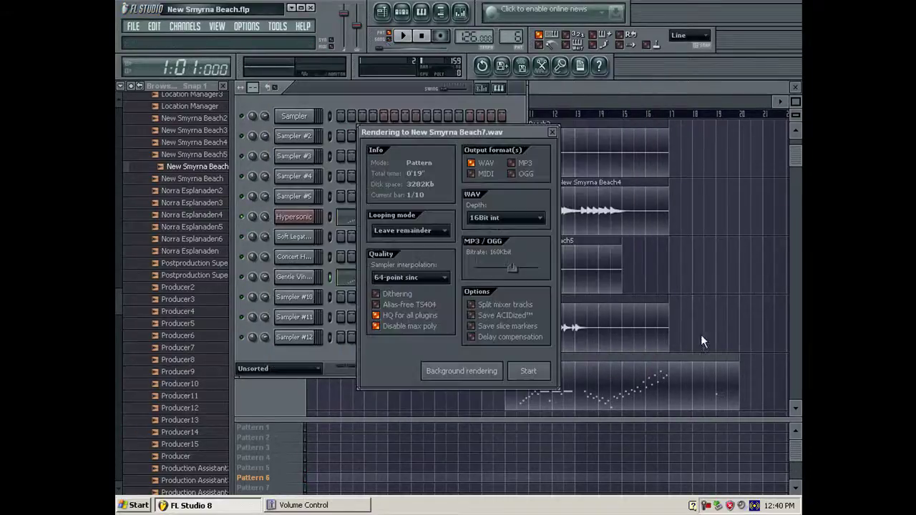
{"action": "left_click", "coordinate": [427, 372]}
{"action": "left_click", "coordinate": [190, 506]}
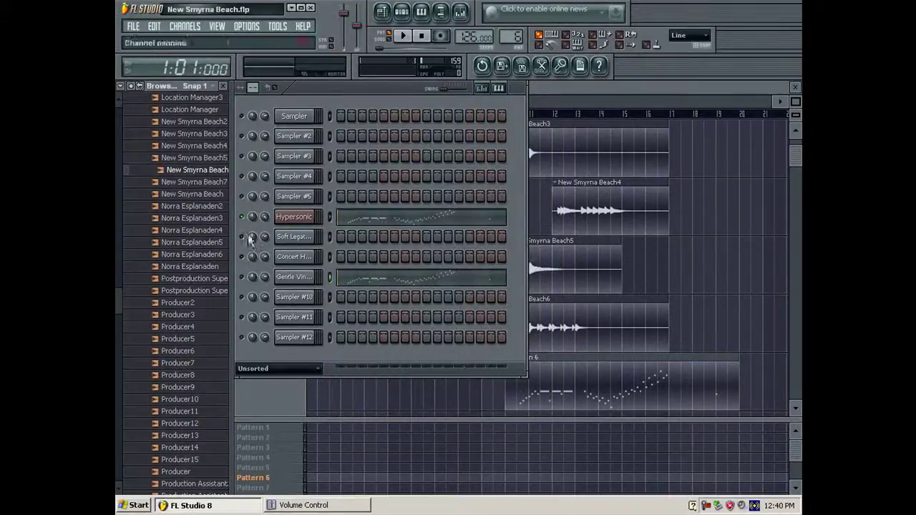
Step: Replace the Pattern 6 clip starting at bar 10 in the playlist with the rendered New Smyrna Beach7 audio clip
{"action": "left_click_drag", "start_coordinate": [216, 185], "coordinate": [760, 248]}
{"action": "left_click", "coordinate": [768, 244]}
{"action": "left_click", "coordinate": [699, 314]}
{"action": "right_click", "coordinate": [776, 276]}
{"action": "right_click", "coordinate": [596, 381]}
{"action": "left_click_drag", "start_coordinate": [495, 395], "coordinate": [506, 395]}
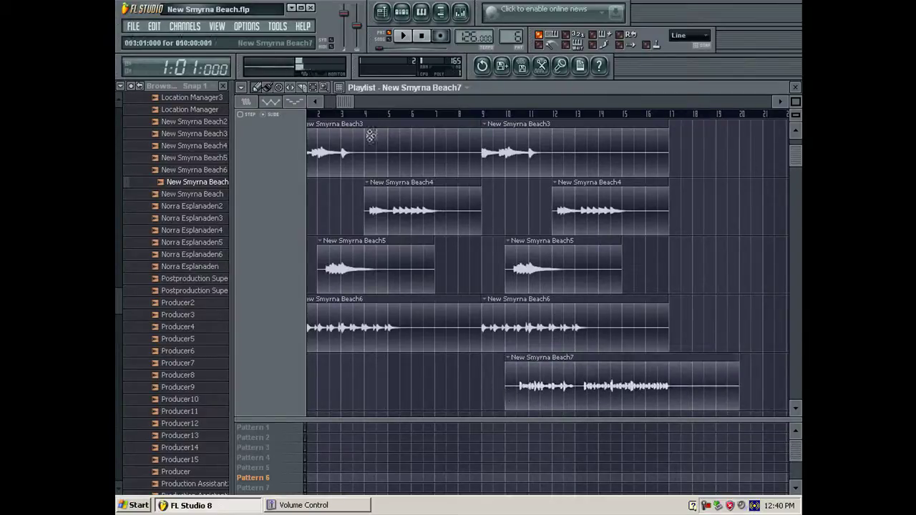
Step: Duplicate all playlist clips 16 bars on so the copied arrangement begins at bar 17, and clear the selection
{"action": "key", "text": "ctrl+a"}
{"action": "mouse_move", "coordinate": [337, 123]}
{"action": "left_mouse_down"}
{"action": "mouse_move", "coordinate": [772, 123]}
{"action": "mouse_move", "coordinate": [697, 136]}
{"action": "left_mouse_up"}
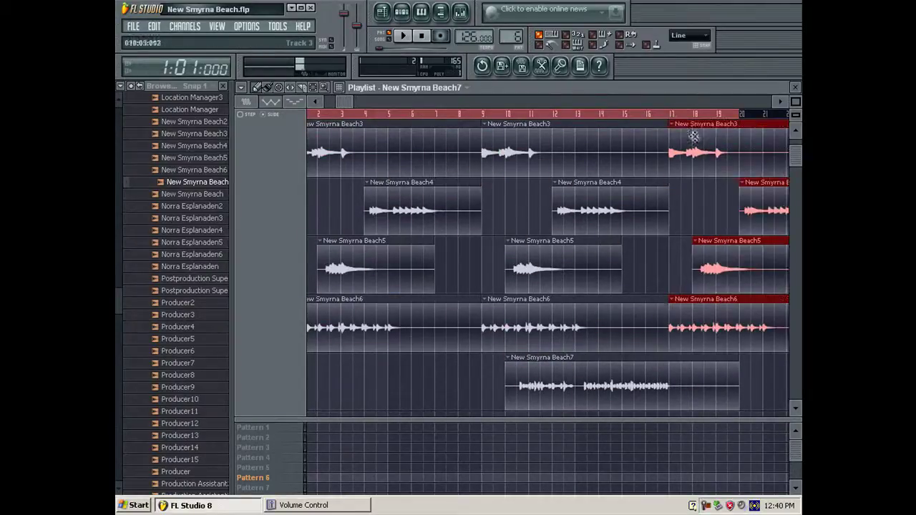
{"action": "left_click", "coordinate": [420, 117], "text": "ctrl"}
{"action": "scroll", "coordinate": [424, 142], "scroll_direction": "down", "scroll_amount": 2}
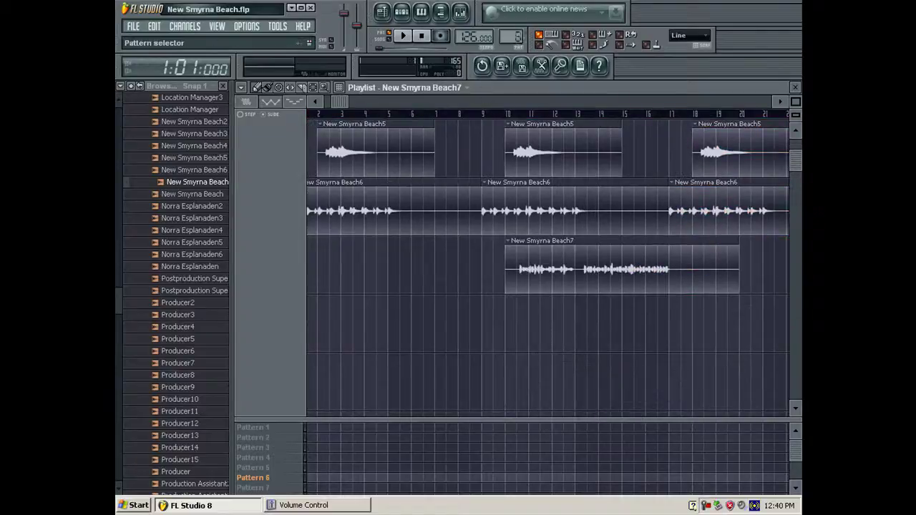
Step: Switch to pattern 7 and show channels of all groups with every one unmuted
{"action": "left_click_drag", "start_coordinate": [511, 37], "coordinate": [511, 32]}
{"action": "right_click", "coordinate": [416, 312]}
{"action": "key", "text": "F5"}
{"action": "right_click", "coordinate": [242, 136]}
{"action": "left_click", "coordinate": [249, 145]}
{"action": "key", "text": "Page_Up"}
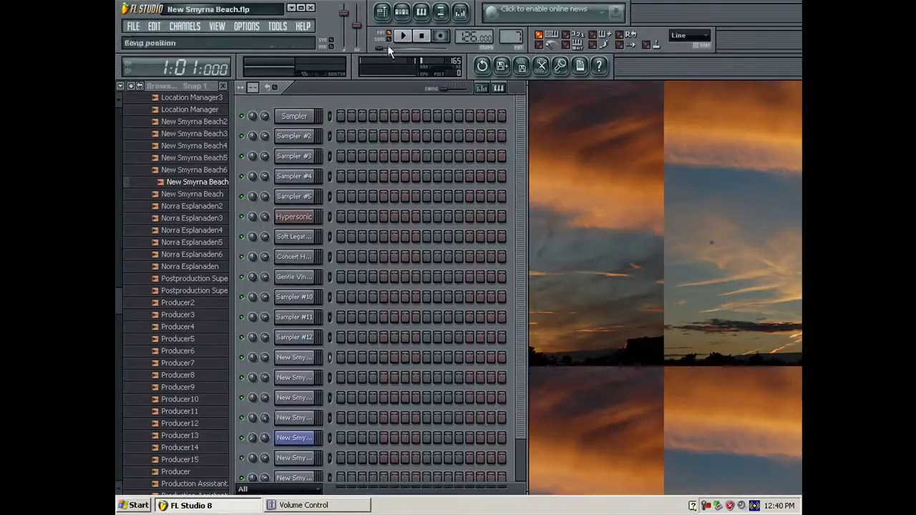
Step: Set playback to song mode and start playing the arrangement
{"action": "left_click", "coordinate": [383, 12]}
{"action": "key", "text": "F5"}
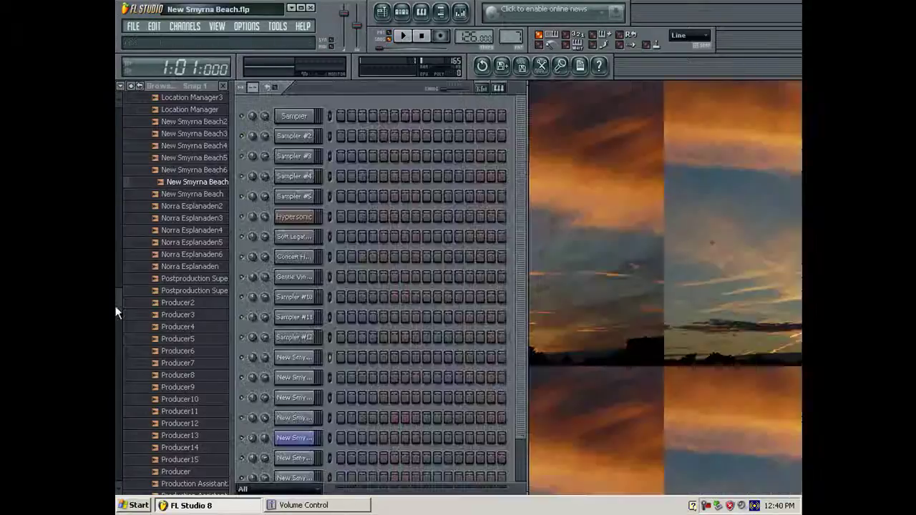
{"action": "key", "text": "space"}
Step: Load the FM_OHH sample from the Cymbals folder of the 9th Wonder production kit into the Sampler #4 channel
{"action": "left_click_drag", "start_coordinate": [117, 310], "coordinate": [115, 378]}
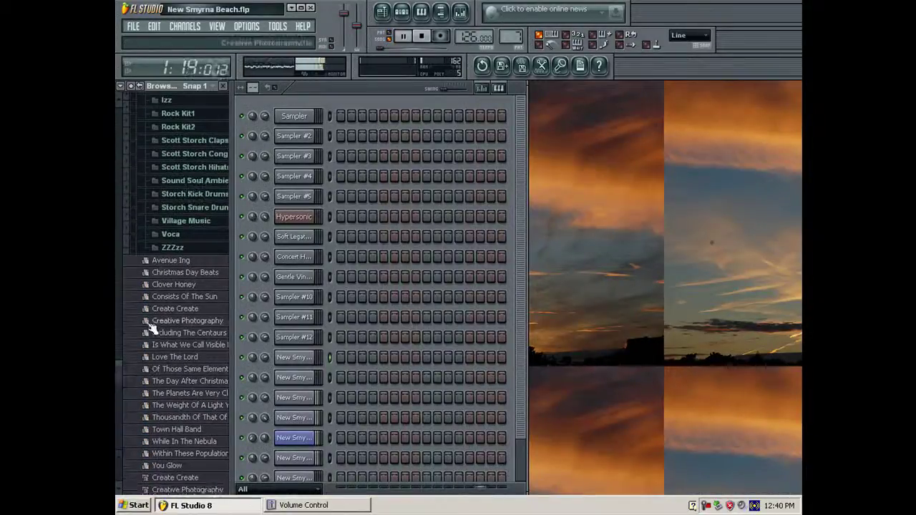
{"action": "scroll", "coordinate": [169, 223], "scroll_direction": "up", "scroll_amount": 4}
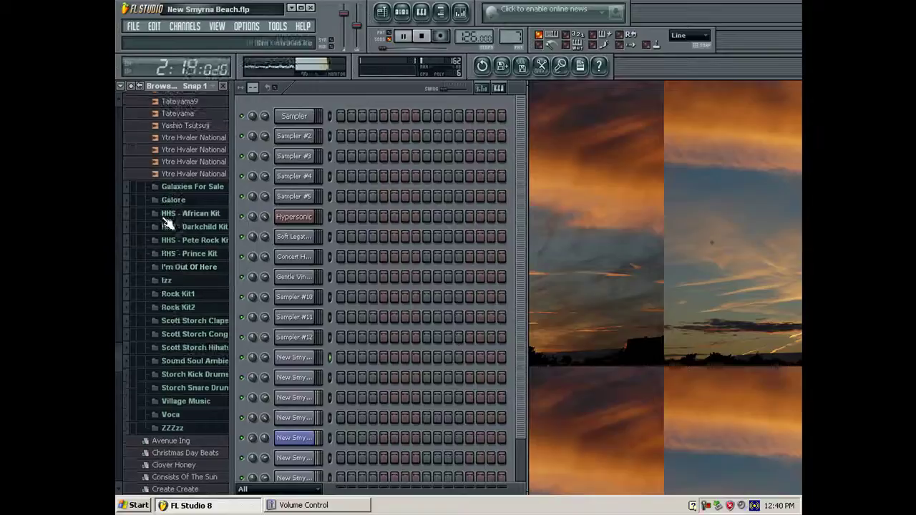
{"action": "left_click", "coordinate": [207, 217]}
{"action": "left_click_drag", "start_coordinate": [118, 358], "coordinate": [118, 133]}
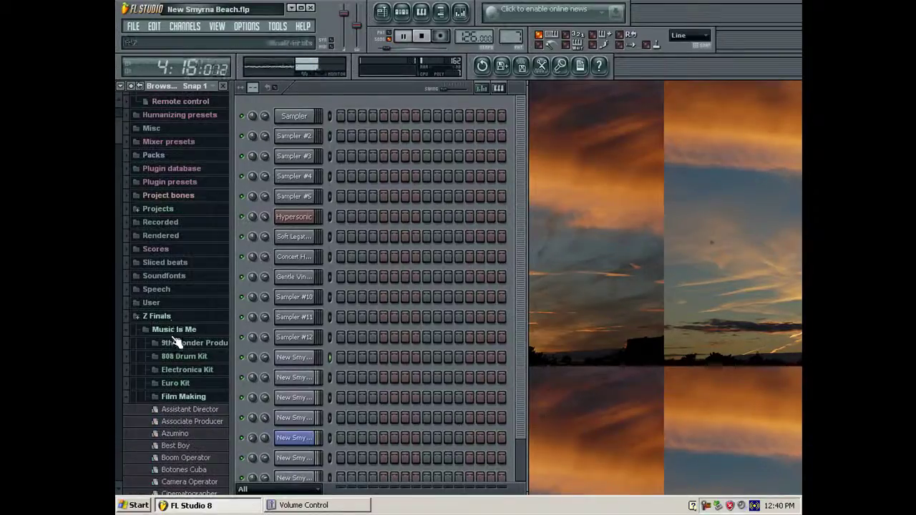
{"action": "scroll", "coordinate": [179, 346], "scroll_direction": "up", "scroll_amount": 3}
{"action": "left_click", "coordinate": [174, 461]}
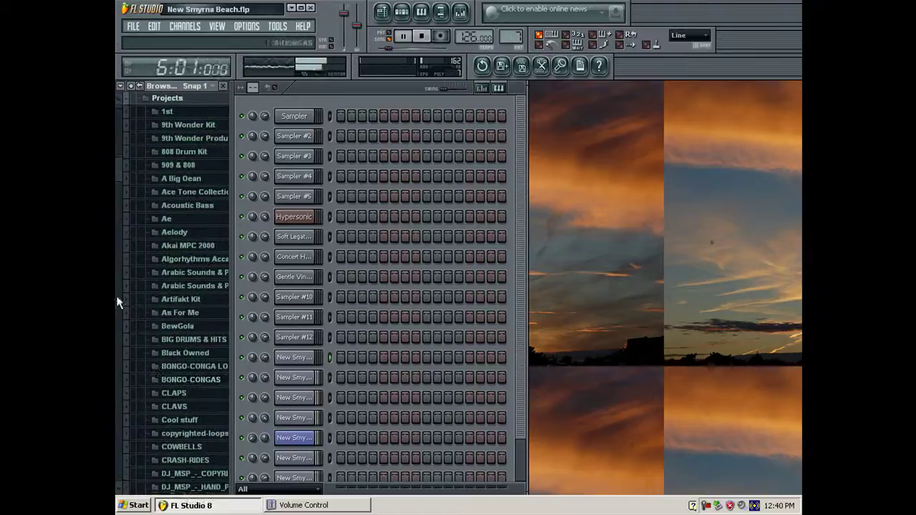
{"action": "left_click", "coordinate": [202, 140]}
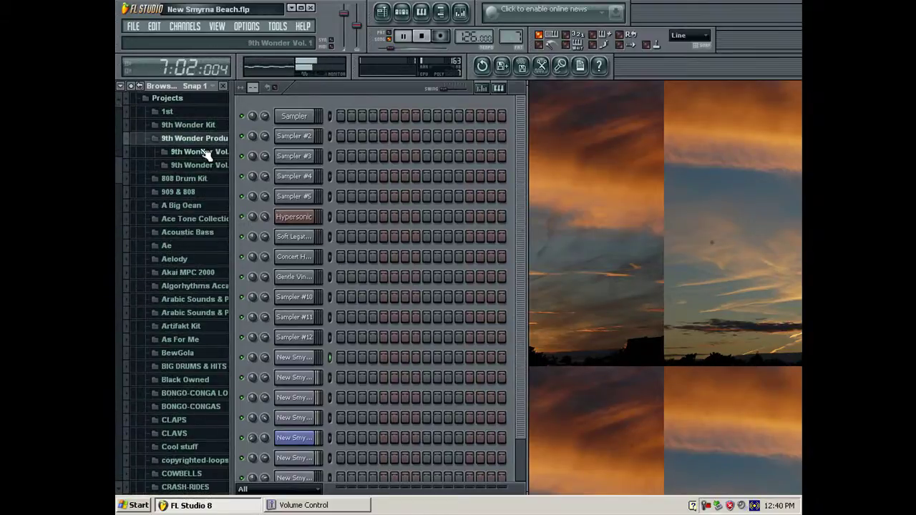
{"action": "left_click", "coordinate": [206, 165]}
{"action": "left_click", "coordinate": [205, 193]}
{"action": "scroll", "coordinate": [199, 261], "scroll_direction": "up", "scroll_amount": 3}
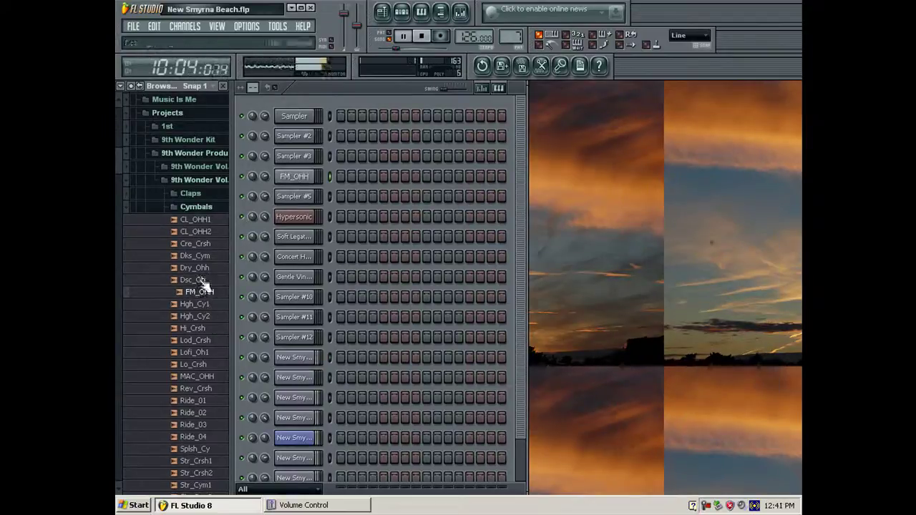
Step: Place an FM_OHH note on C5 late in bar 1 and another late in bar 3
{"action": "left_click", "coordinate": [431, 23]}
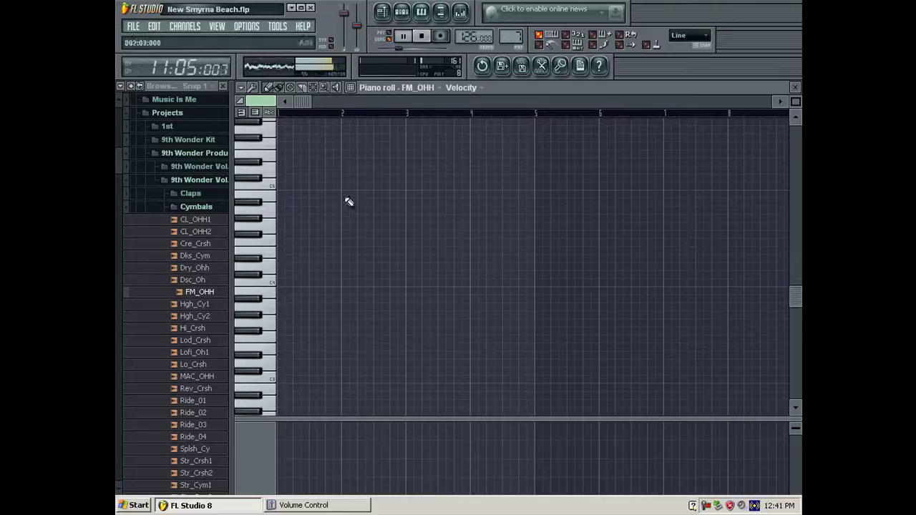
{"action": "double_click", "coordinate": [294, 186]}
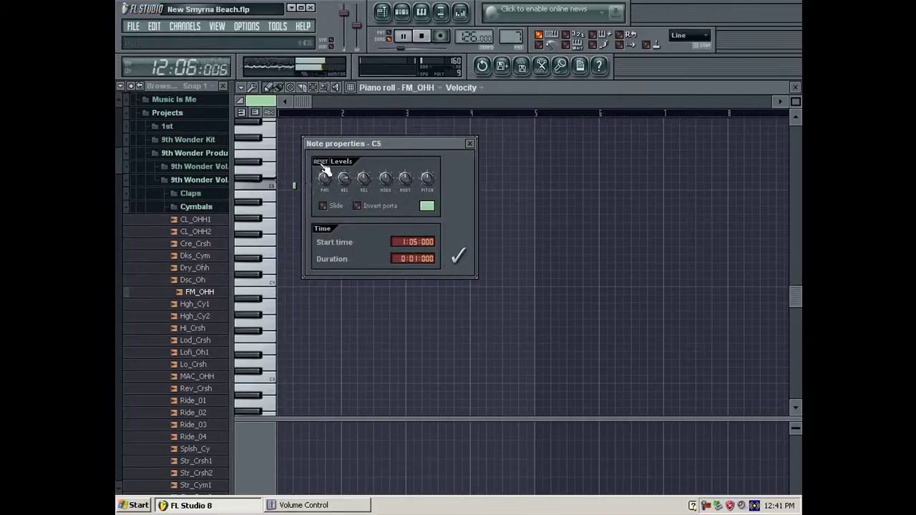
{"action": "left_click", "coordinate": [460, 257]}
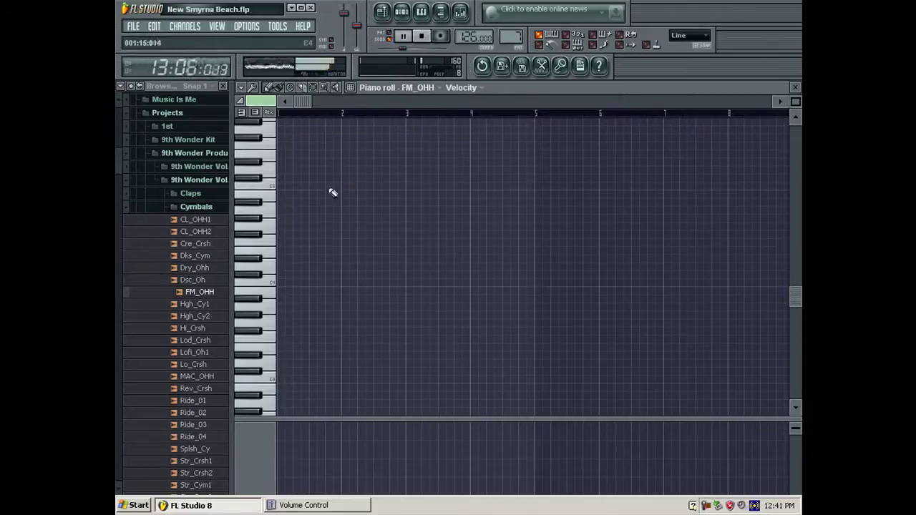
{"action": "key", "text": "Escape"}
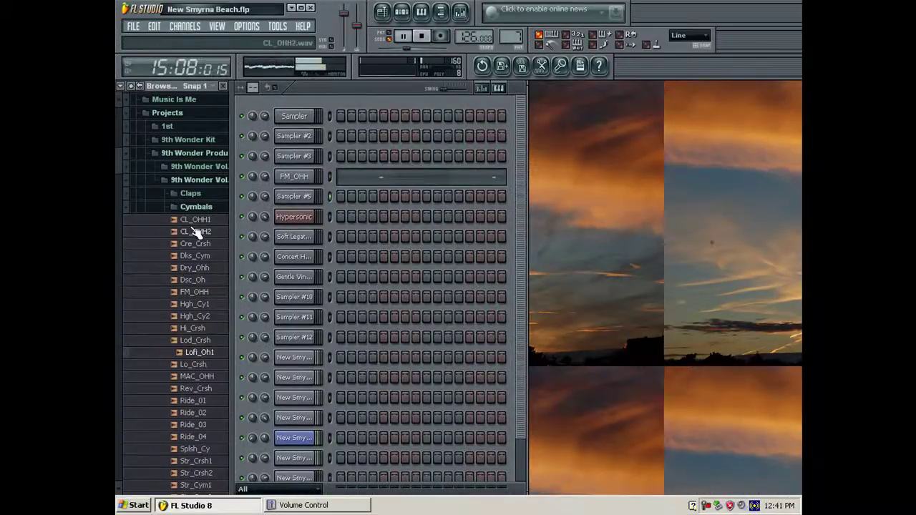
Step: Load the Sm_Clp sample from the Claps folder into the Sampler #5 channel
{"action": "left_click", "coordinate": [204, 207]}
{"action": "left_click", "coordinate": [200, 198]}
{"action": "left_click", "coordinate": [201, 234]}
{"action": "left_click", "coordinate": [204, 258]}
{"action": "left_click", "coordinate": [209, 269]}
{"action": "left_click_drag", "start_coordinate": [207, 280], "coordinate": [303, 197]}
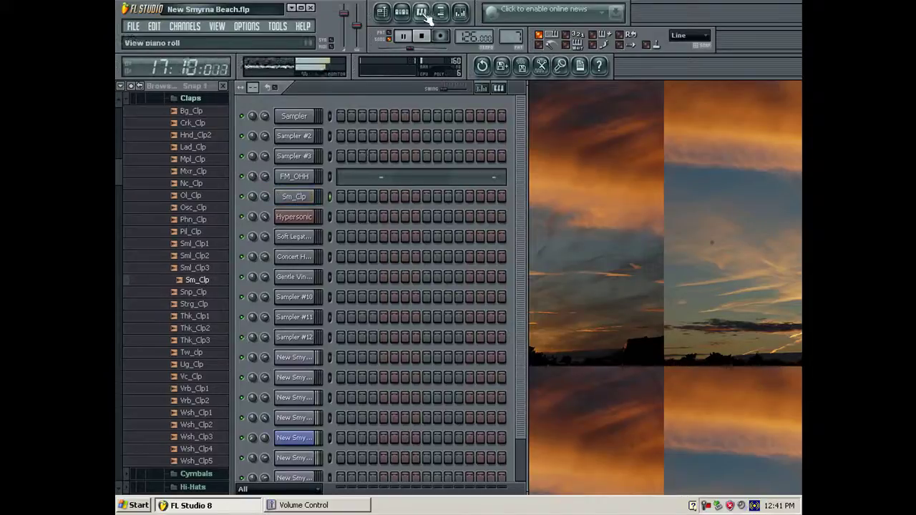
Step: Place a Sm_Clp note on C5 at the third beat of each of bars 1 to 4
{"action": "left_click", "coordinate": [422, 12]}
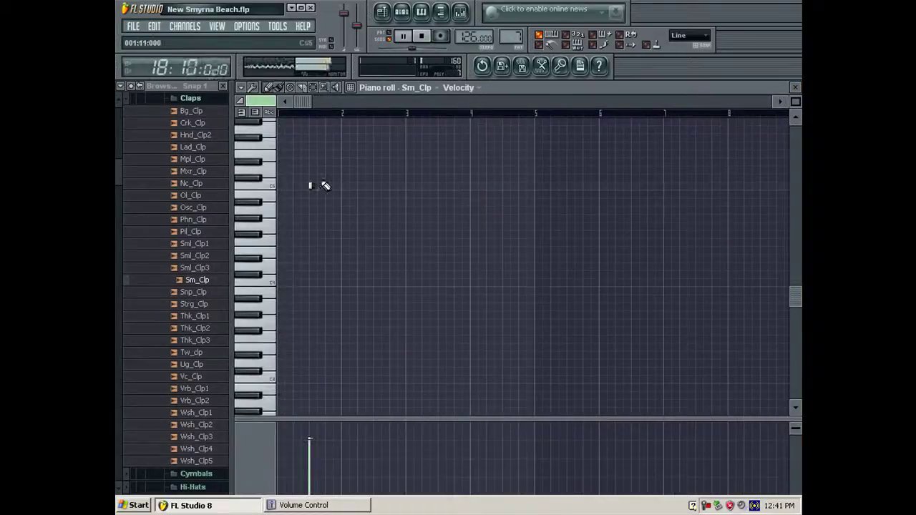
{"action": "double_click", "coordinate": [312, 185]}
{"action": "left_click", "coordinate": [474, 254]}
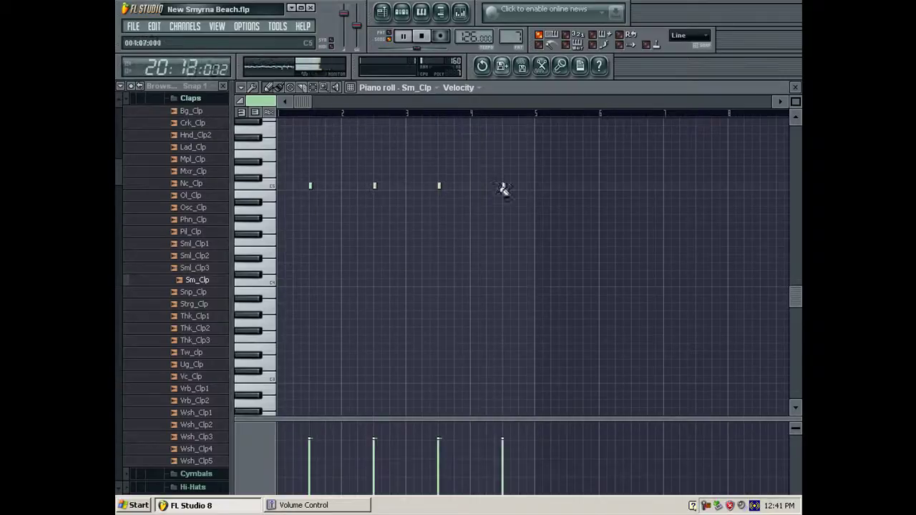
Step: Paint back-to-back Pattern 7 clips on playlist track 8 from bar 1 through the end of bar 32
{"action": "key", "text": "F5"}
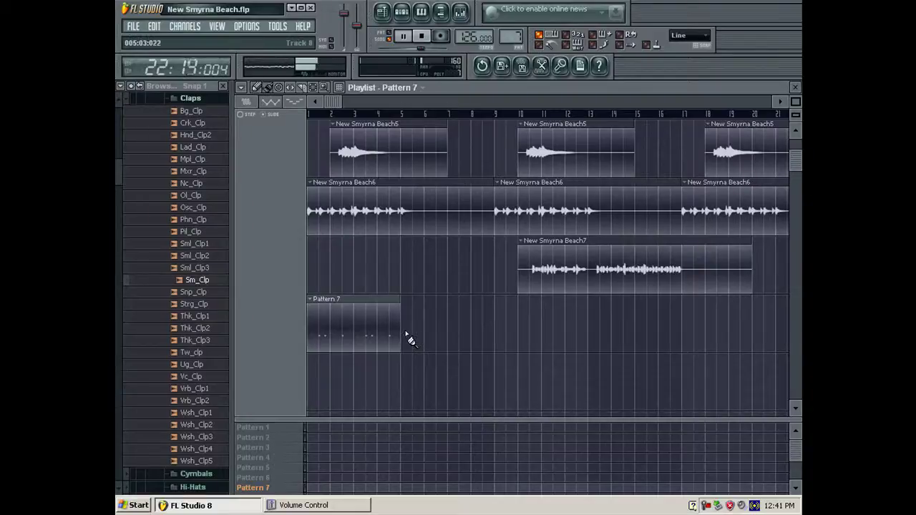
{"action": "left_click_drag", "start_coordinate": [410, 339], "coordinate": [777, 279]}
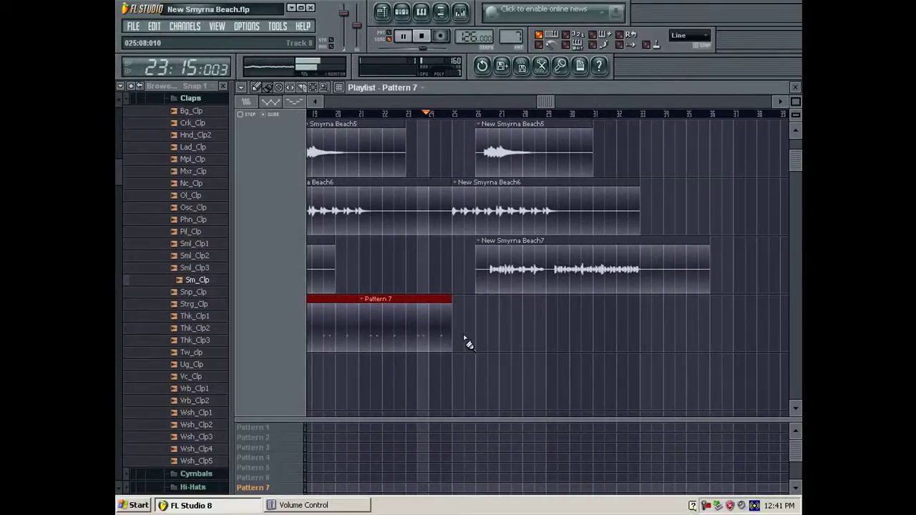
{"action": "left_click_drag", "start_coordinate": [456, 331], "coordinate": [563, 330]}
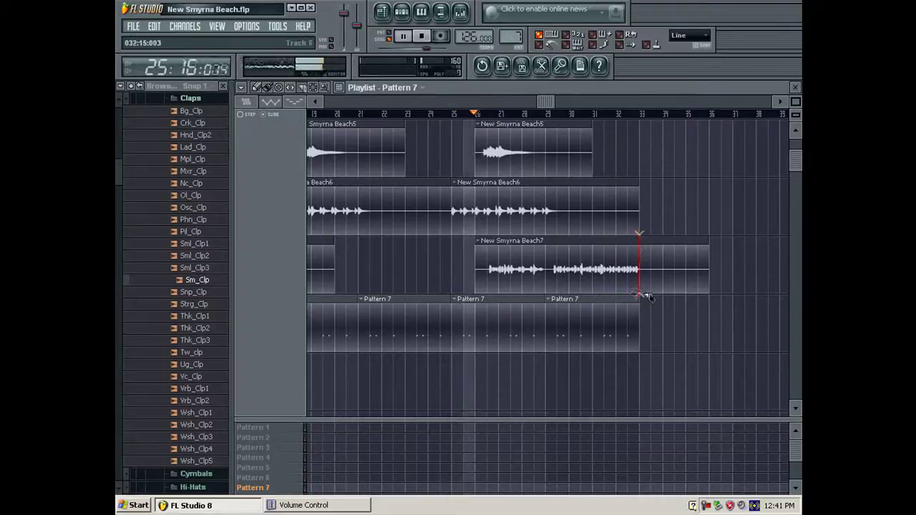
Step: Slice the last New Smyrna Beach7 clip at bar 33 and delete the piece after the cut
{"action": "left_click_drag", "start_coordinate": [646, 297], "coordinate": [644, 296]}
{"action": "left_click", "coordinate": [240, 87]}
{"action": "key", "text": "F7"}
{"action": "left_click", "coordinate": [252, 88]}
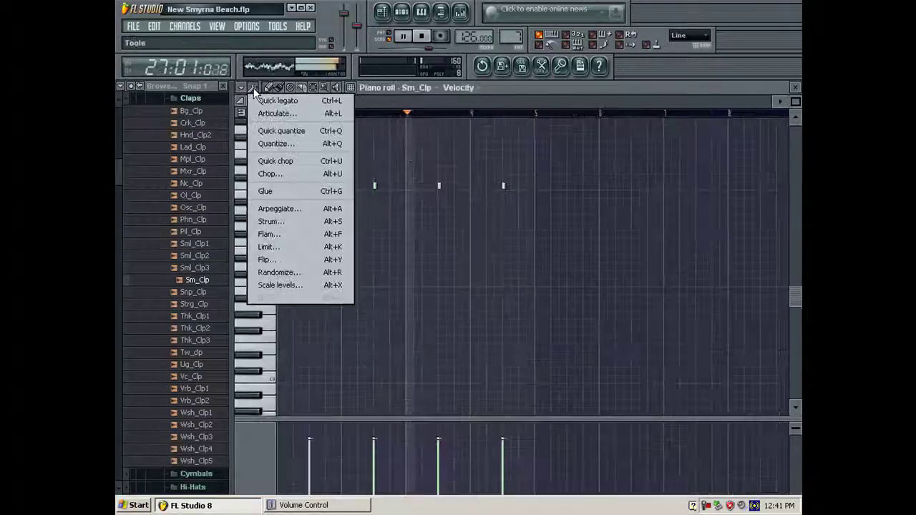
{"action": "left_click", "coordinate": [797, 87]}
{"action": "left_click_drag", "start_coordinate": [695, 105], "coordinate": [736, 107]}
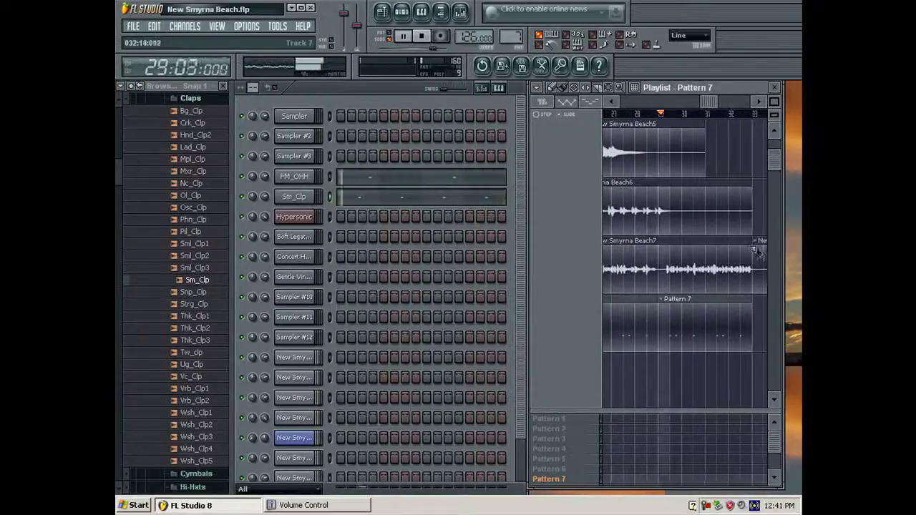
{"action": "double_click", "coordinate": [746, 89]}
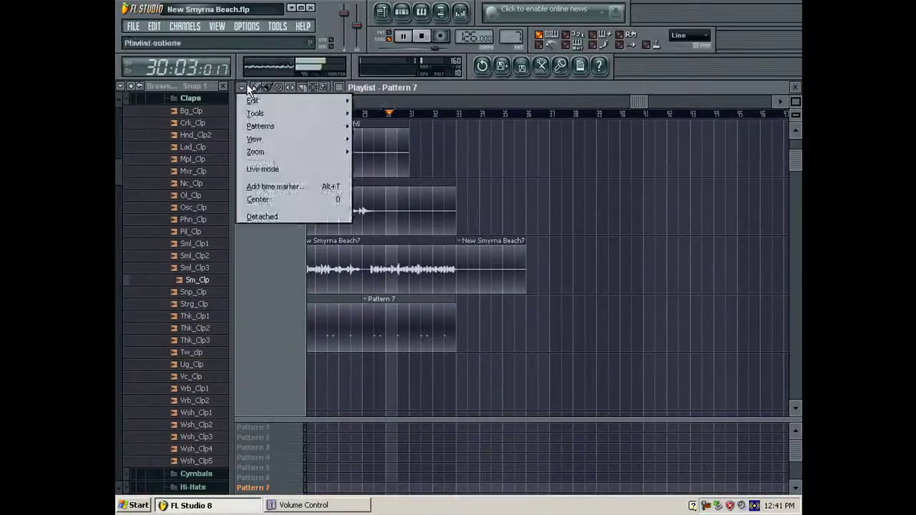
{"action": "right_click", "coordinate": [521, 267]}
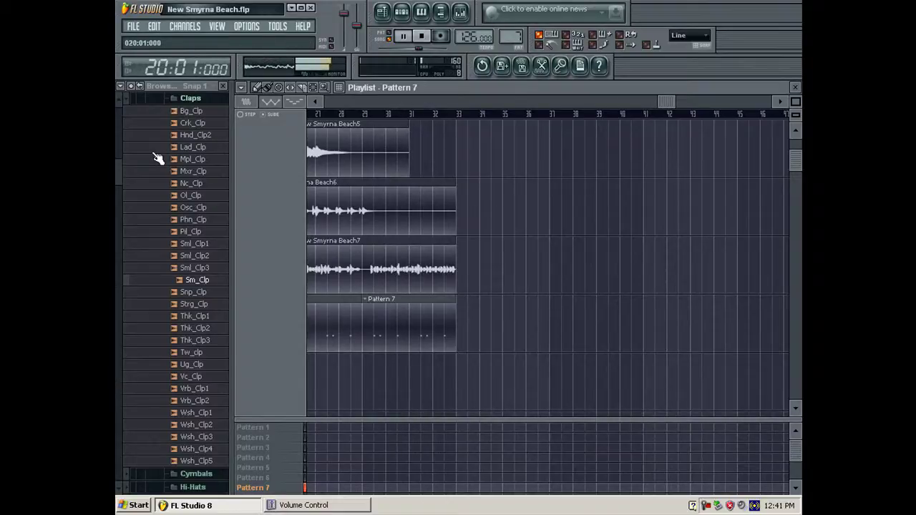
Step: Continue song playback from about bar 12 and reduce the playlist clip height so all tracks fit
{"action": "left_click_drag", "start_coordinate": [388, 104], "coordinate": [195, 130]}
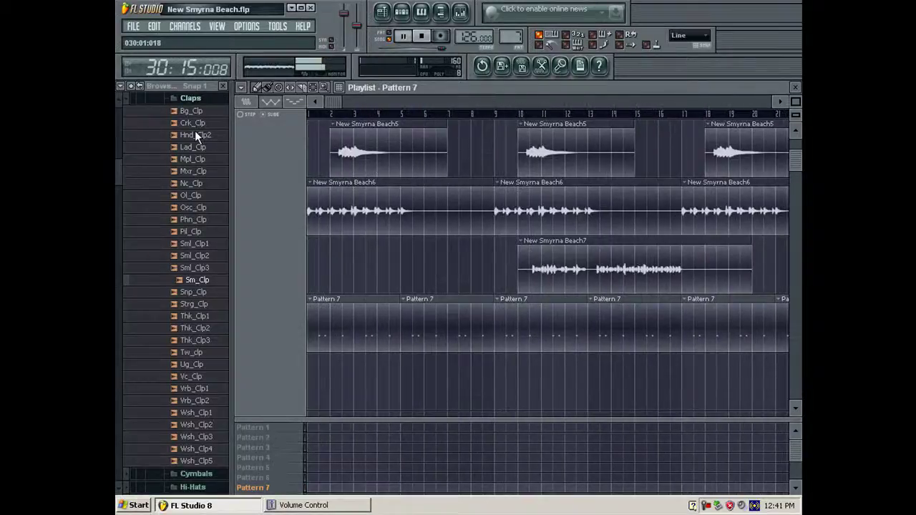
{"action": "left_click", "coordinate": [580, 115]}
{"action": "left_click_drag", "start_coordinate": [795, 159], "coordinate": [794, 141]}
{"action": "left_click_drag", "start_coordinate": [796, 114], "coordinate": [795, 128]}
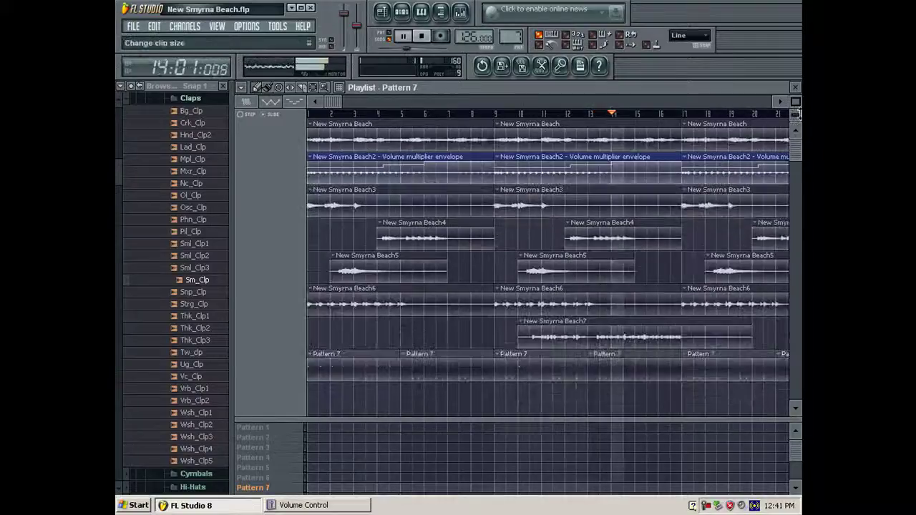
Step: Load the Bzz_K1 sample from the Kicks folder into the first Sampler channel, after auditioning a few claps
{"action": "key", "text": "F5"}
{"action": "left_click", "coordinate": [214, 330]}
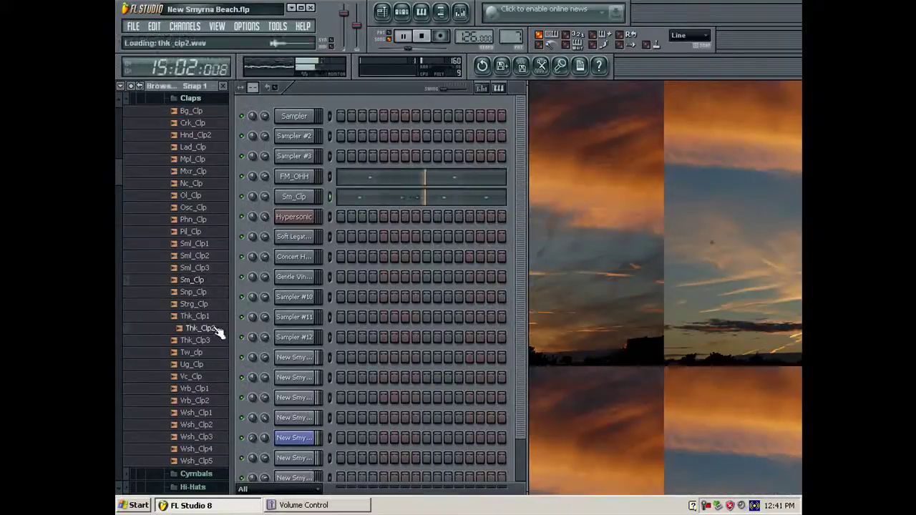
{"action": "scroll", "coordinate": [219, 331], "scroll_direction": "down", "scroll_amount": 3}
{"action": "left_click", "coordinate": [204, 327]}
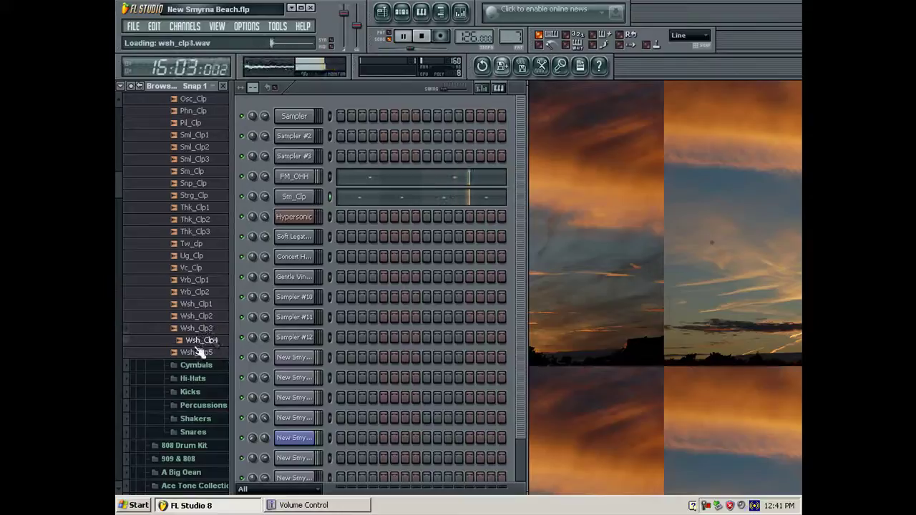
{"action": "scroll", "coordinate": [200, 336], "scroll_direction": "down", "scroll_amount": 3}
{"action": "left_click", "coordinate": [215, 282]}
{"action": "left_click", "coordinate": [201, 292]}
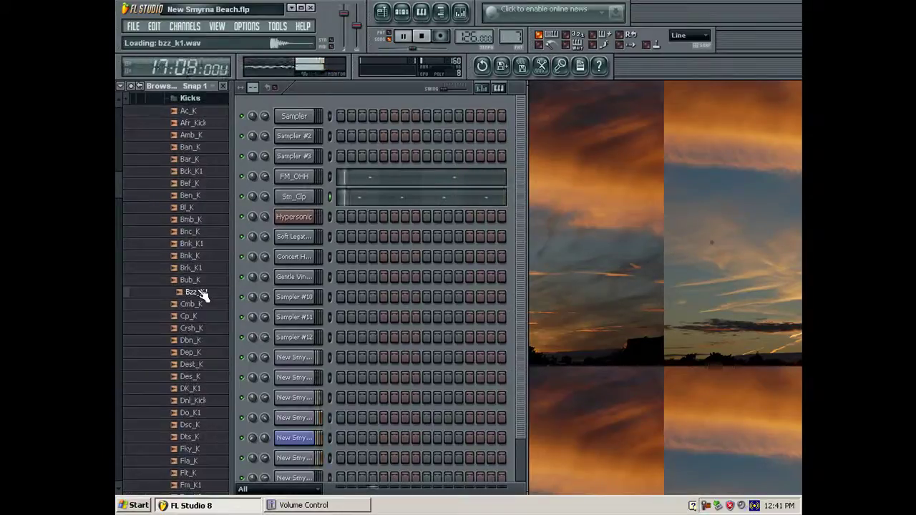
{"action": "left_click_drag", "start_coordinate": [203, 294], "coordinate": [297, 115]}
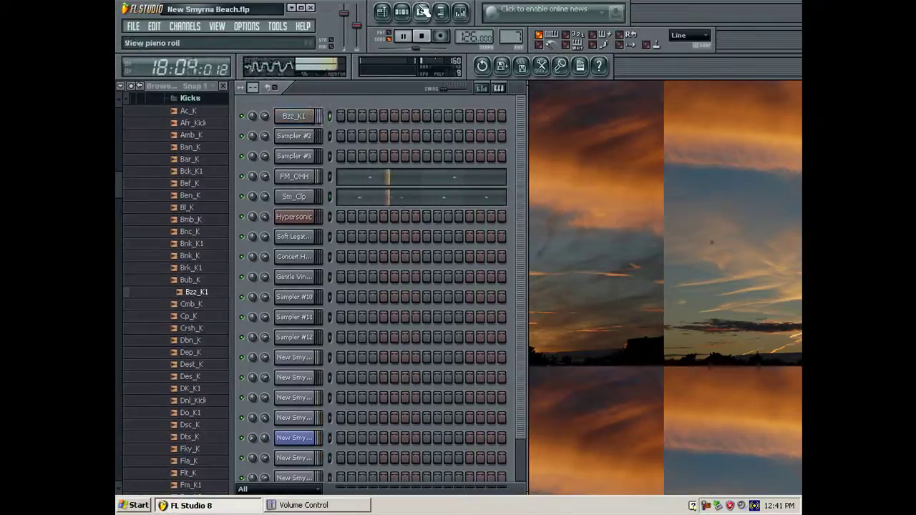
Step: Place Bzz_K1 kick notes on C5 across bars 1 and 2, starting on the first beat of bar 1
{"action": "left_click", "coordinate": [423, 10]}
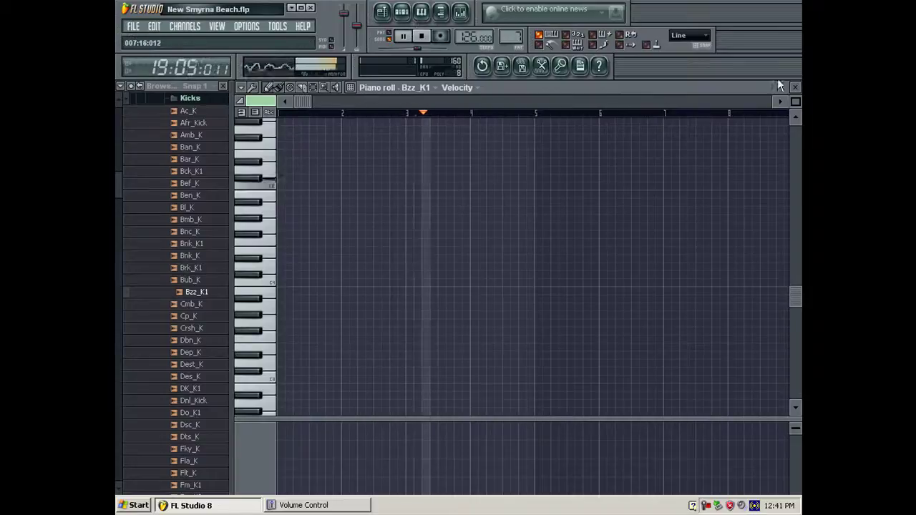
{"action": "scroll", "coordinate": [280, 177], "scroll_direction": "up", "scroll_amount": 2}
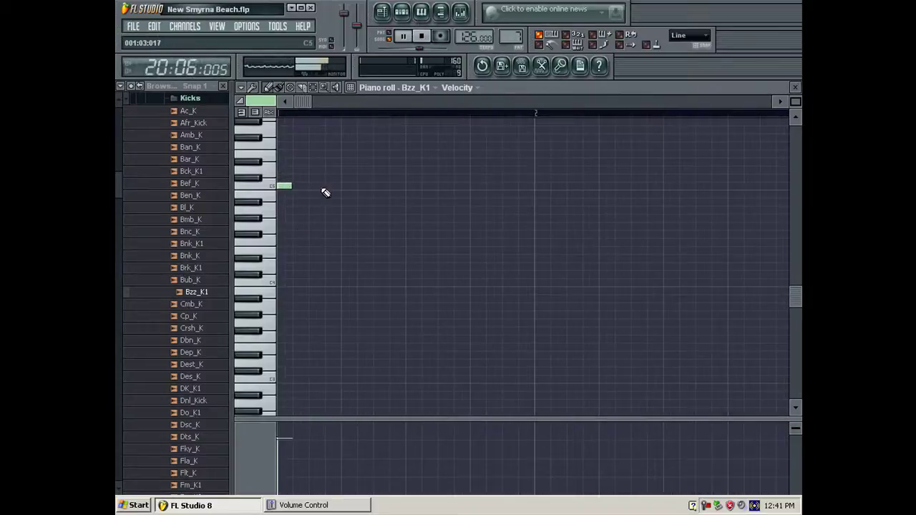
{"action": "left_click", "coordinate": [346, 186]}
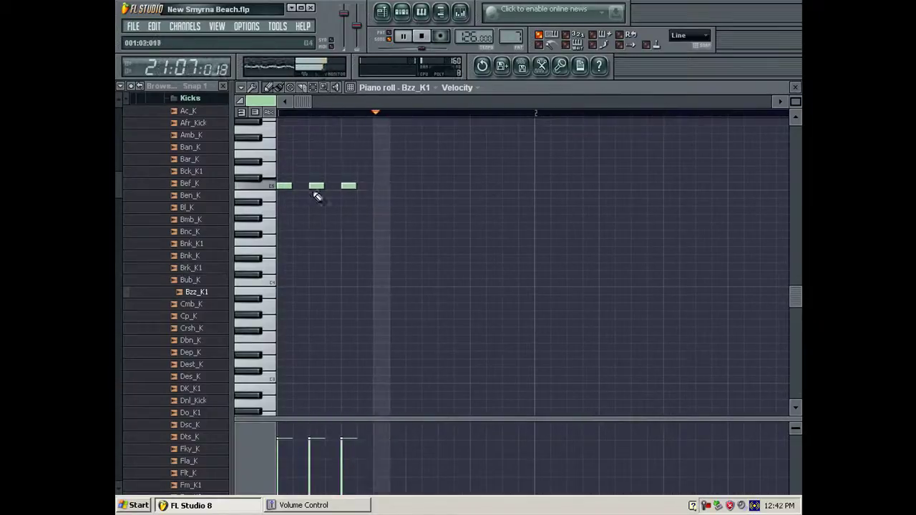
{"action": "right_click", "coordinate": [320, 186]}
{"action": "left_click", "coordinate": [377, 187]}
{"action": "left_click", "coordinate": [604, 188]}
{"action": "left_click", "coordinate": [667, 188]}
Step: Add Bzz_K1 kick notes on C5 at the first three beats of bar 3
{"action": "scroll", "coordinate": [406, 100], "scroll_direction": "right", "scroll_amount": 2}
{"action": "left_click", "coordinate": [432, 187]}
{"action": "left_click", "coordinate": [495, 186]}
{"action": "left_click", "coordinate": [558, 178]}
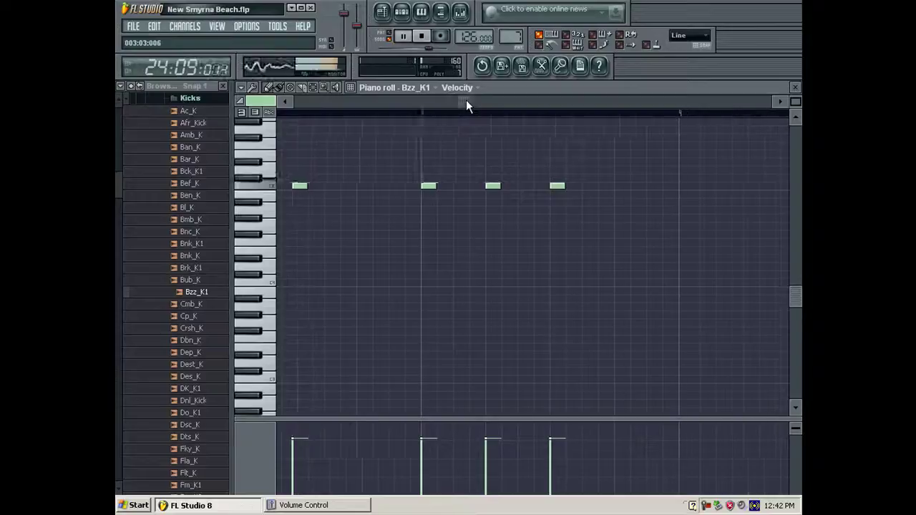
Step: Add Bzz_K1 kick notes on C5 at steps 7, 9 and 13 of bar 4
{"action": "left_click", "coordinate": [601, 187]}
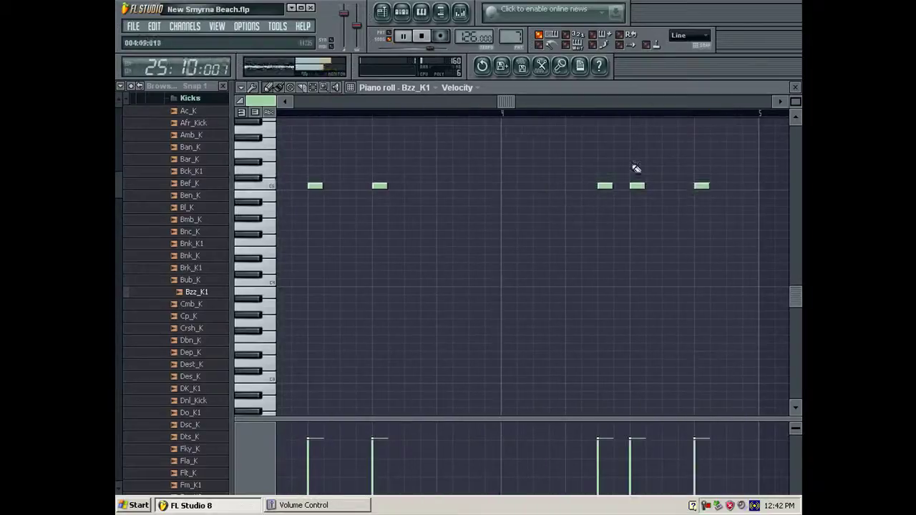
Step: Check the DirectSound buffer and mixer options in the audio settings without changing them
{"action": "left_click", "coordinate": [246, 27]}
{"action": "left_click", "coordinate": [279, 62]}
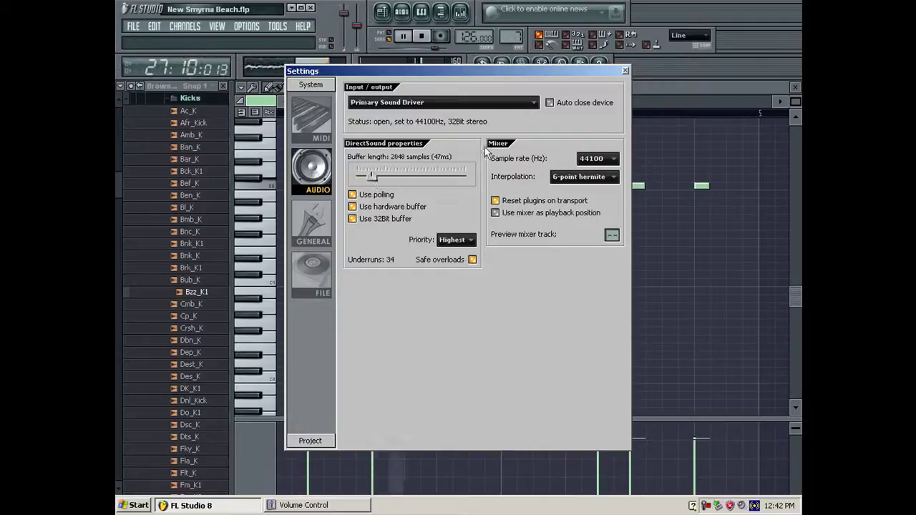
{"action": "left_click", "coordinate": [626, 72]}
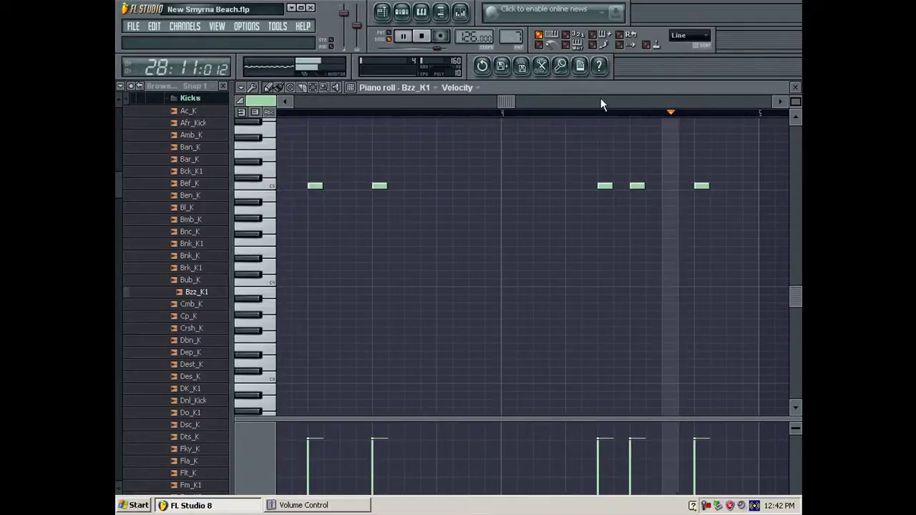
Step: Replace the last Bzz_K1 kick in bar 4 with one at step 15 and close the piano roll
{"action": "right_click", "coordinate": [701, 186]}
{"action": "left_click_drag", "start_coordinate": [498, 102], "coordinate": [229, 143]}
{"action": "scroll", "coordinate": [424, 187], "scroll_direction": "down", "scroll_amount": 1}
{"action": "double_click", "coordinate": [327, 187]}
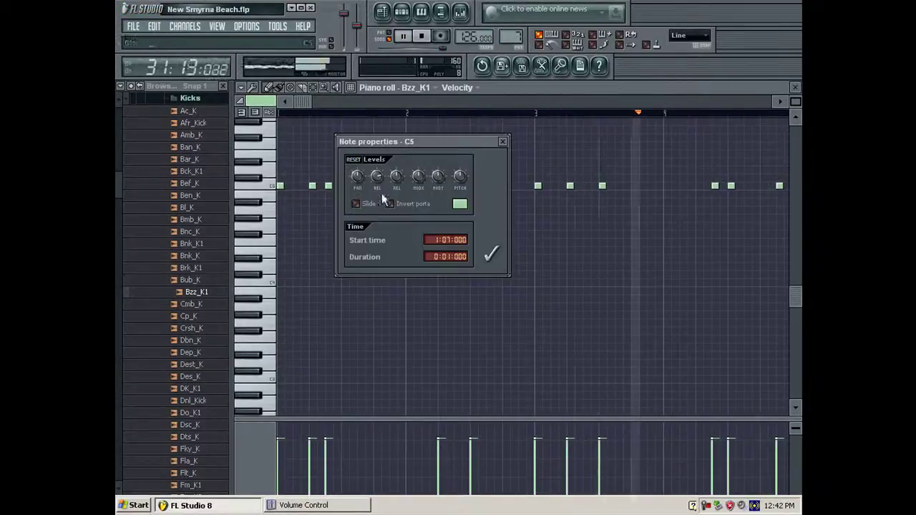
{"action": "left_click", "coordinate": [488, 254]}
{"action": "key", "text": "Escape"}
Step: Audition more kicks and load the Dep_K sample into the Sampler #2 channel
{"action": "left_click", "coordinate": [197, 329]}
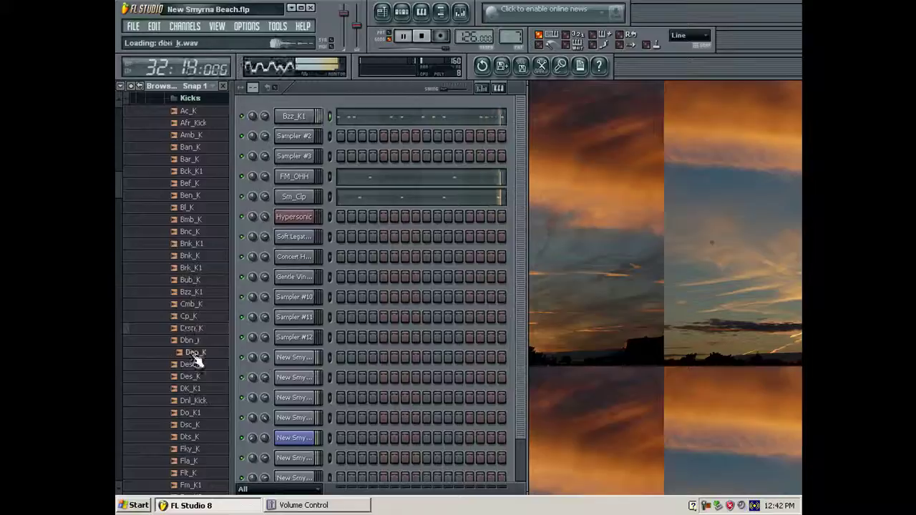
{"action": "left_click", "coordinate": [198, 363]}
{"action": "scroll", "coordinate": [200, 303], "scroll_direction": "down", "scroll_amount": 3}
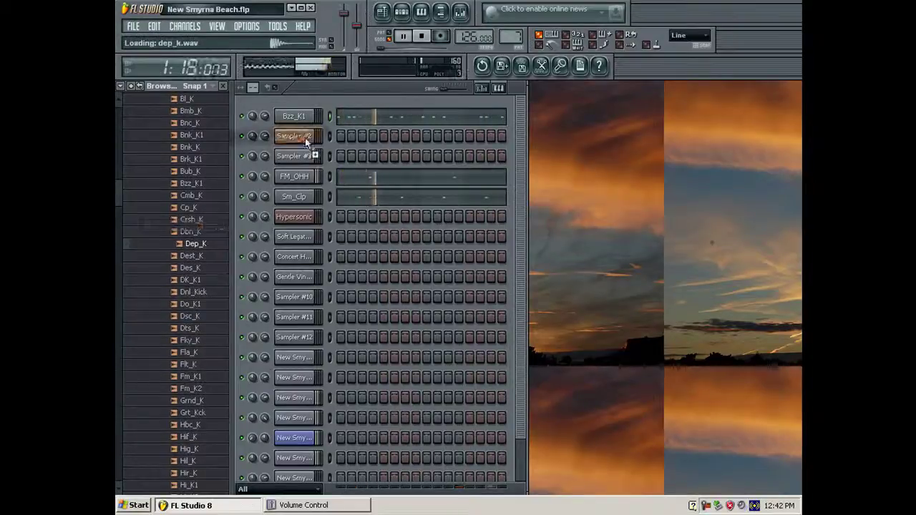
Step: Paste the Bzz_K1 kick notes into the Dep_K channel and open its piano roll
{"action": "left_click", "coordinate": [329, 136]}
{"action": "key", "text": "ctrl+v"}
{"action": "left_click", "coordinate": [342, 142]}
Step: Shift all Dep_K notes two beats later and delete the ones that fall past the end of bar 4
{"action": "key", "text": "ctrl+a"}
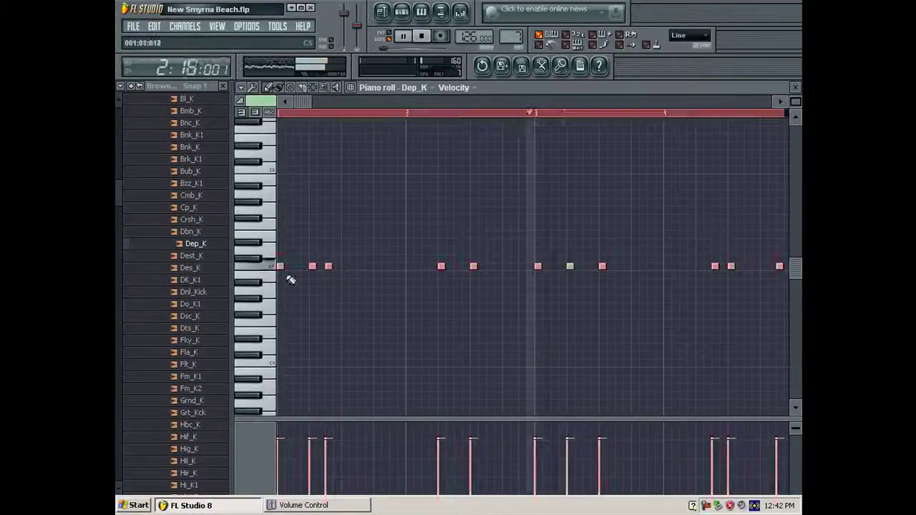
{"action": "left_click_drag", "start_coordinate": [279, 267], "coordinate": [344, 267]}
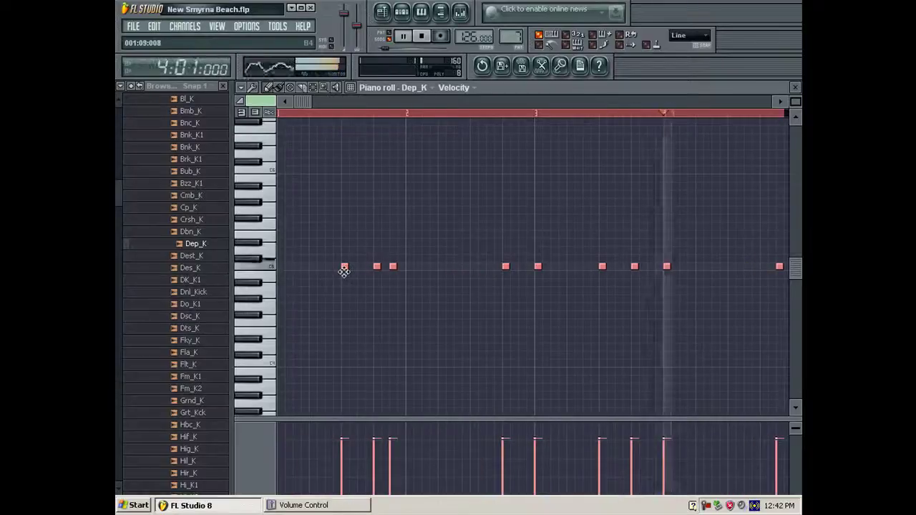
{"action": "left_click_drag", "start_coordinate": [357, 101], "coordinate": [452, 102]}
{"action": "right_click", "coordinate": [639, 267]}
{"action": "right_click", "coordinate": [591, 266]}
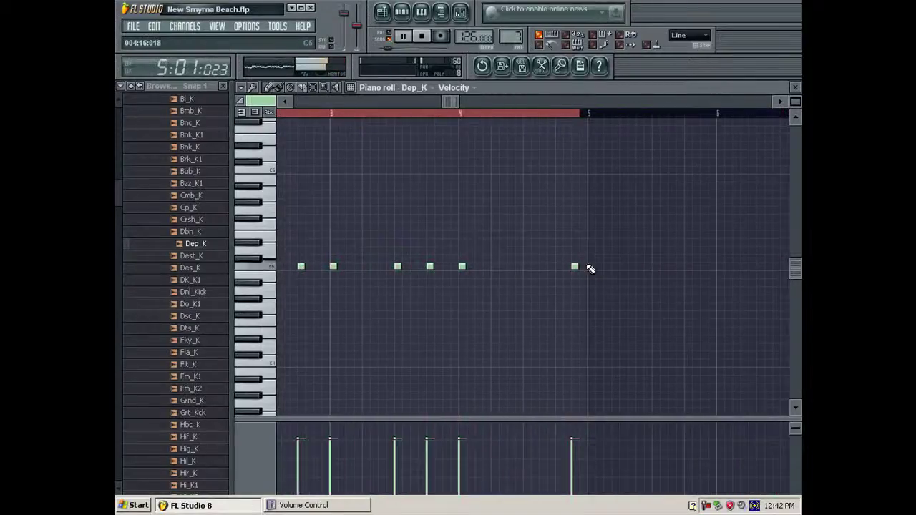